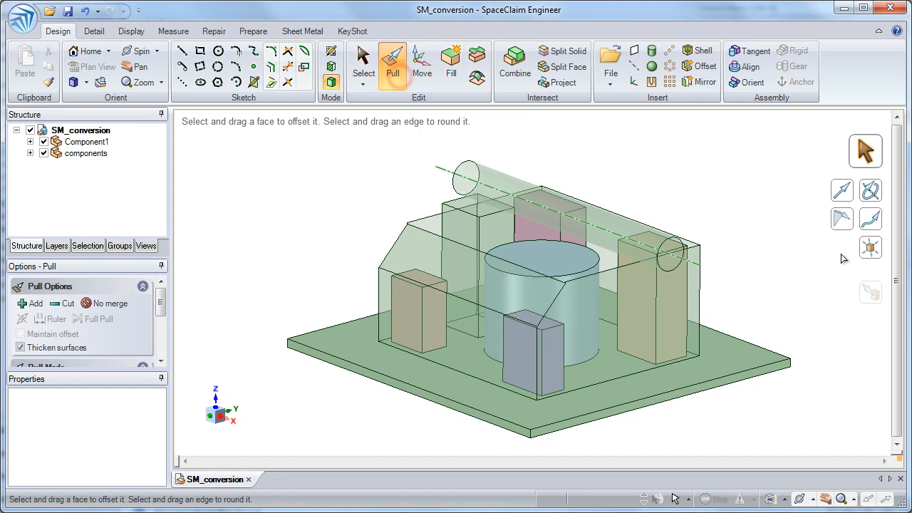
Hide the components assembly to inspect the enclosure surfaces, and show it again.
middle_click_drag(812, 283, 812, 284)
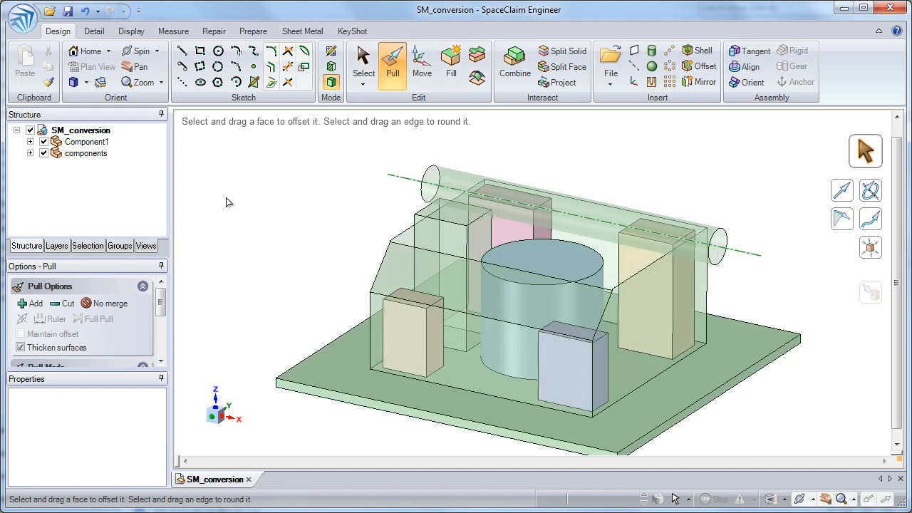
left_click(44, 154)
middle_click_drag(492, 154, 285, 206)
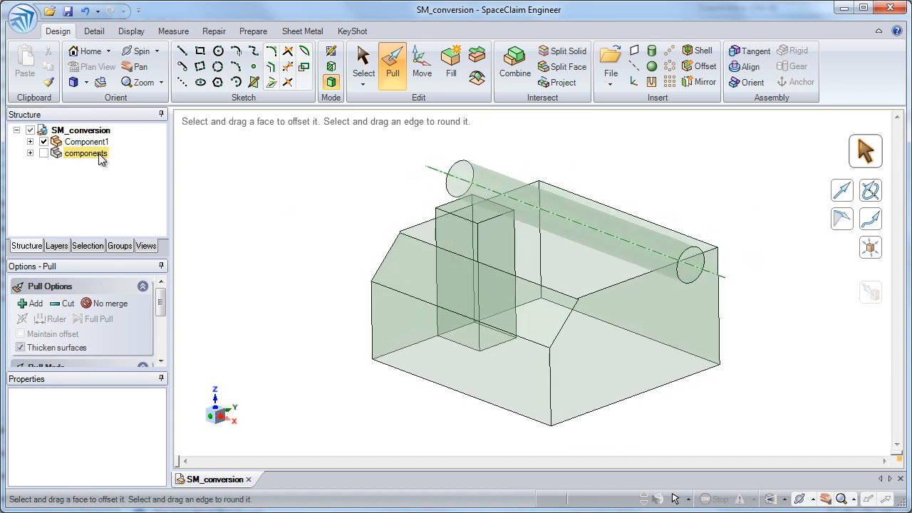
left_click(44, 154)
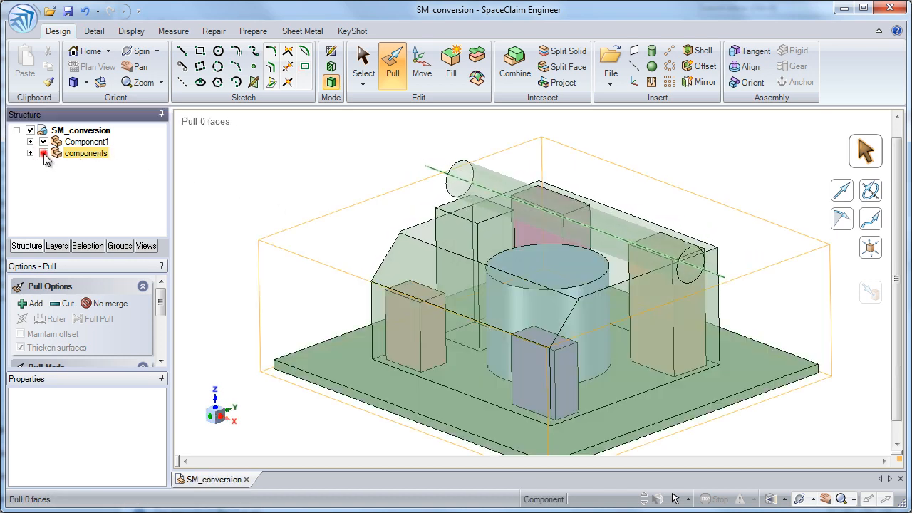
Pull the enclosure's end profile up to the opposite end face to form a solid over the components.
left_click(650, 316)
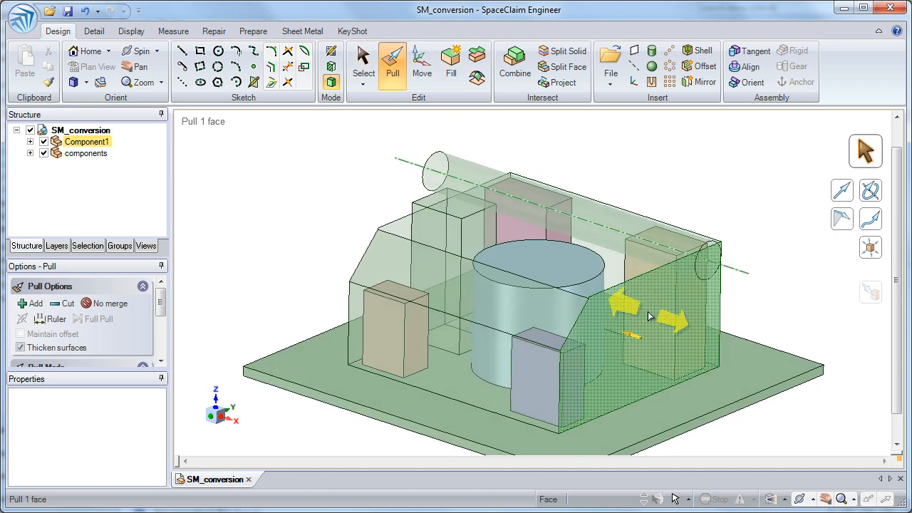
left_click(650, 316)
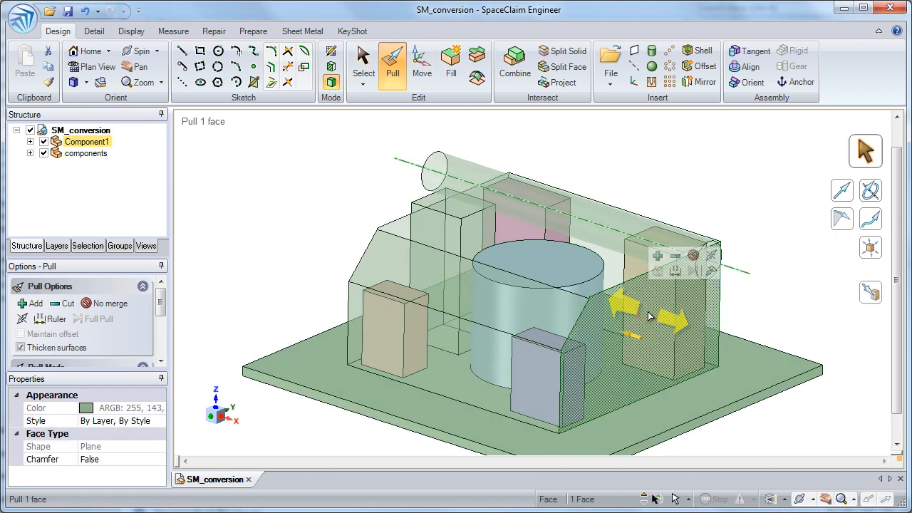
left_click(710, 271)
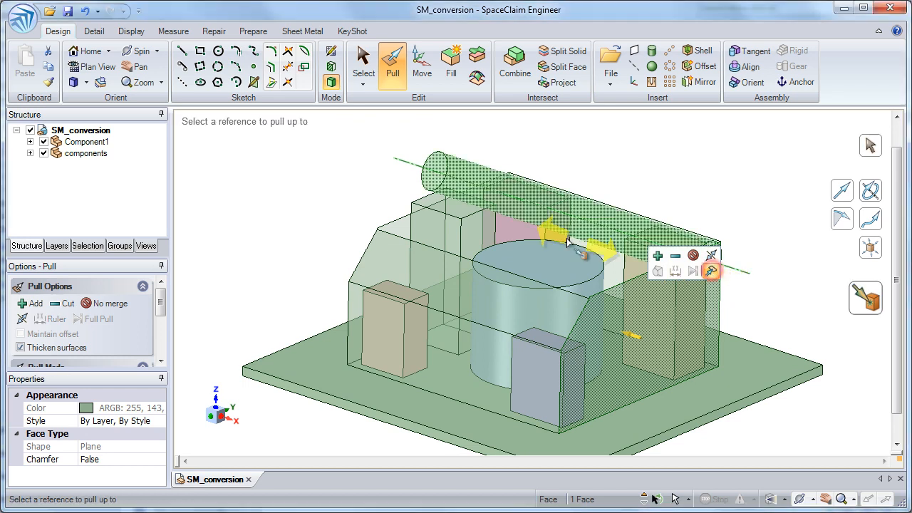
left_click(400, 229)
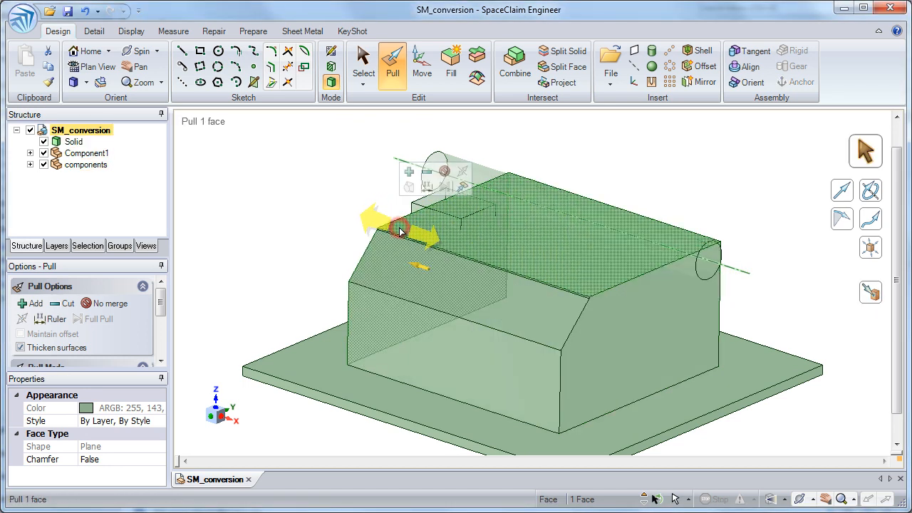
Pull the solid's flat top face upward to raise the enclosure slightly.
middle_click_drag(399, 230, 558, 270)
left_click(559, 270)
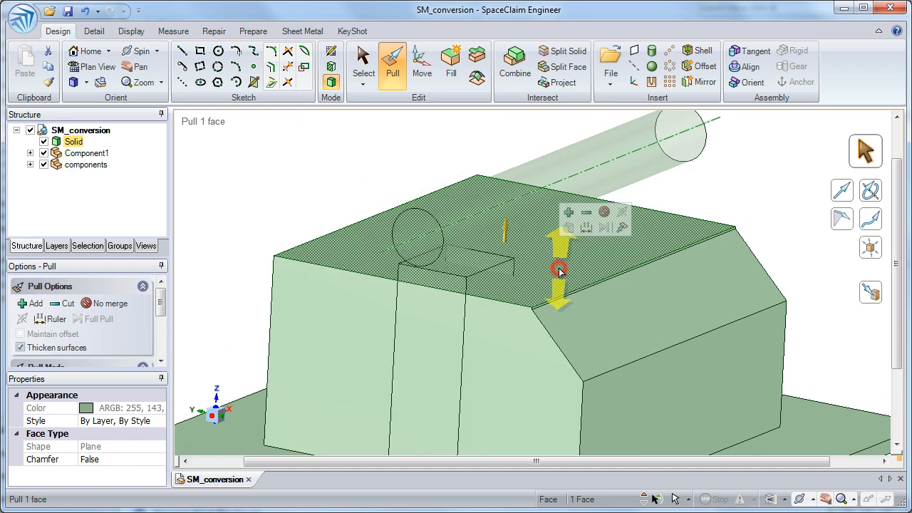
left_click_drag(310, 214, 312, 202)
middle_click_drag(393, 196, 660, 182)
left_click(661, 183)
Eliminate the narrow step face beside the raised top so the top meets the sloped face directly.
middle_click_drag(731, 222, 695, 260)
left_click(694, 260)
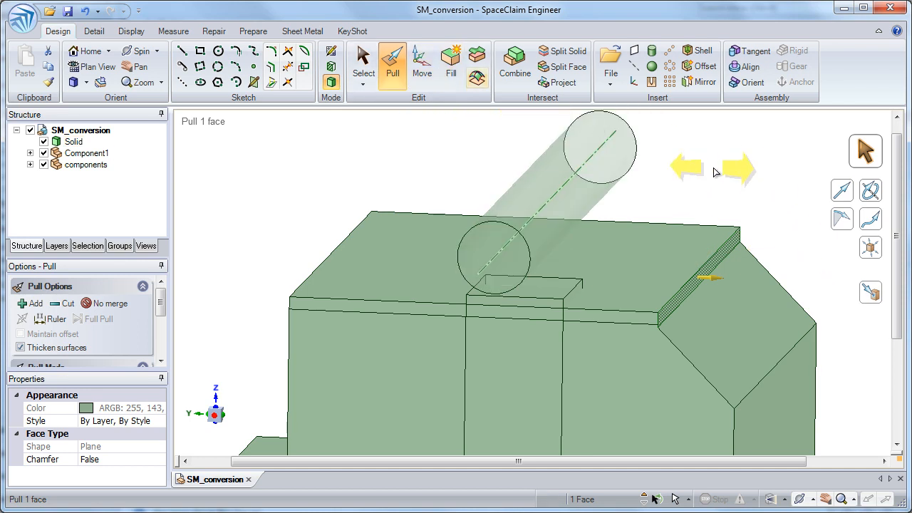
left_click_drag(720, 173, 659, 172)
Cut the notch from the solid by pulling the rectangular box's outer face up to its inner face with the Cut option.
middle_click_drag(695, 175, 504, 293)
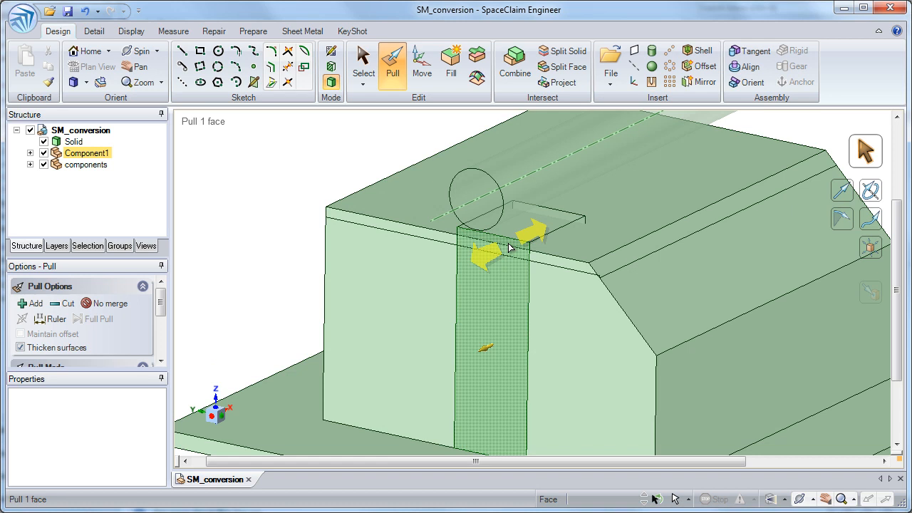
left_click(509, 247)
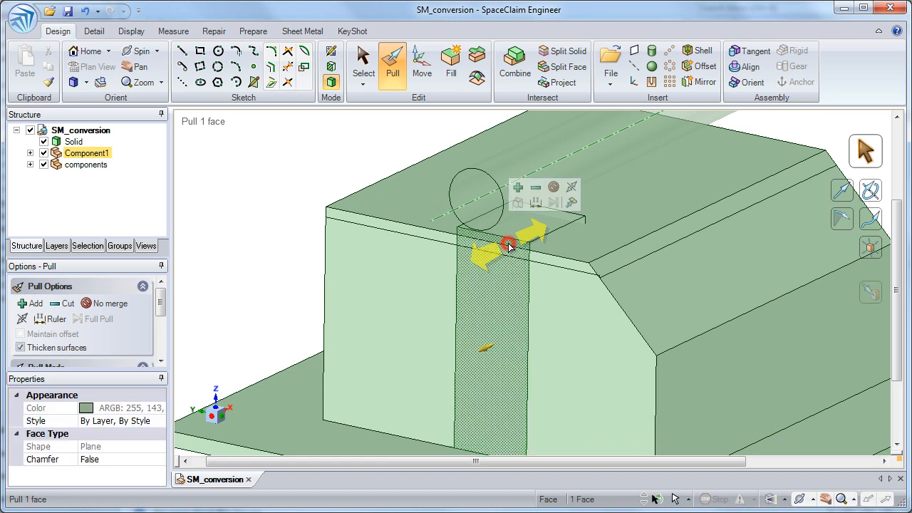
left_click(535, 188)
left_click(572, 204)
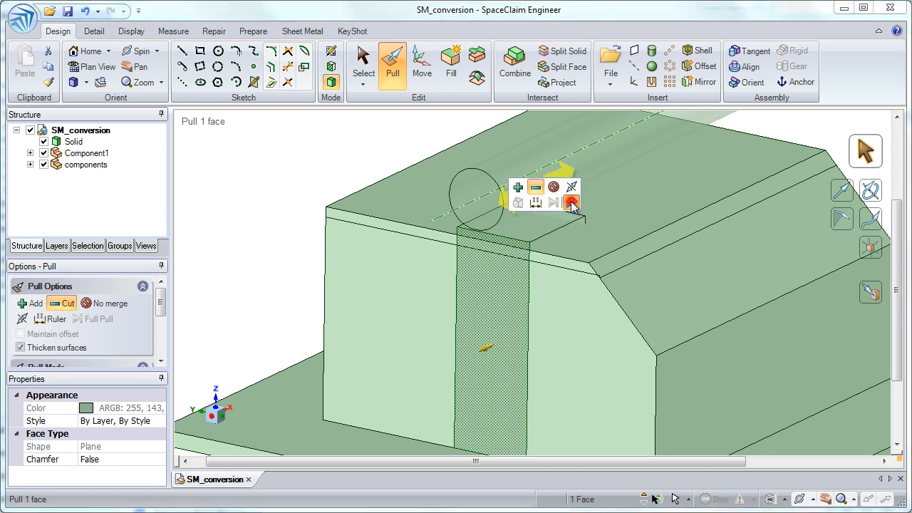
left_click(572, 241)
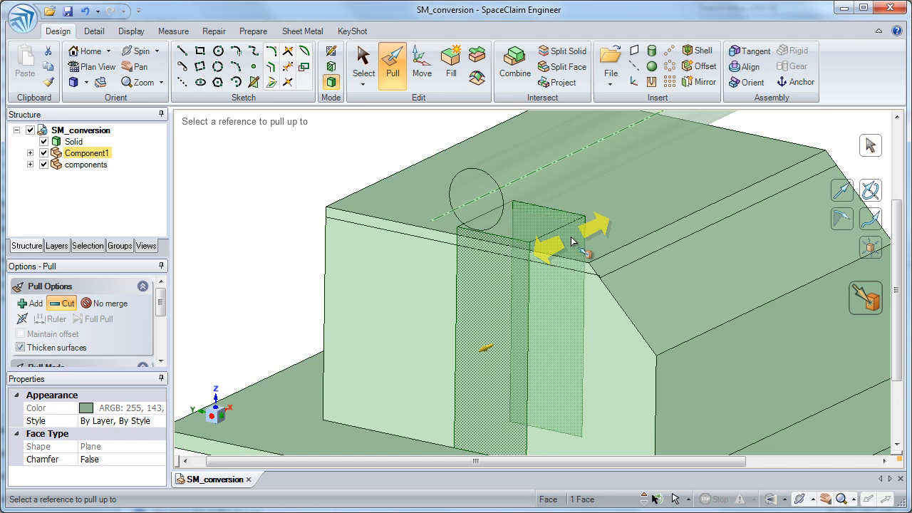
left_click(572, 241)
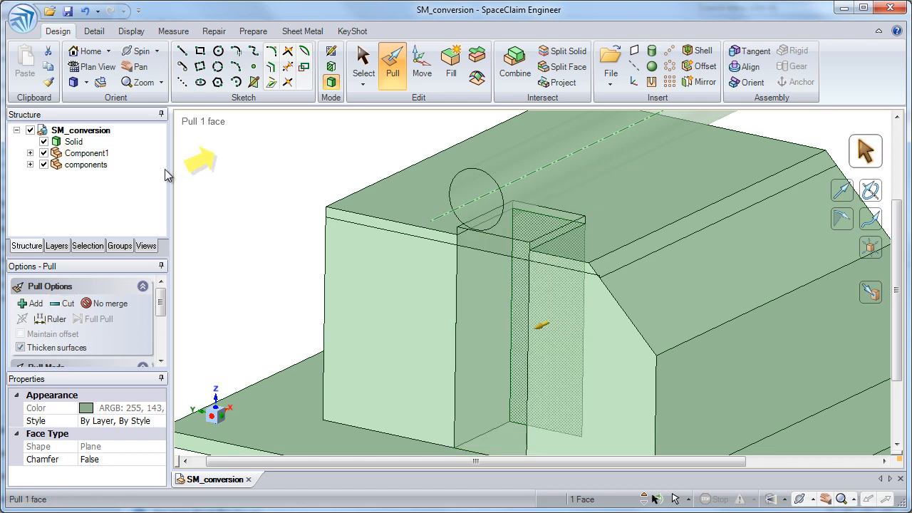
Hide Component1 and components, and shell the solid to a 0.039 in wall thickness with its bottom face removed.
left_click(43, 153)
left_click(43, 164)
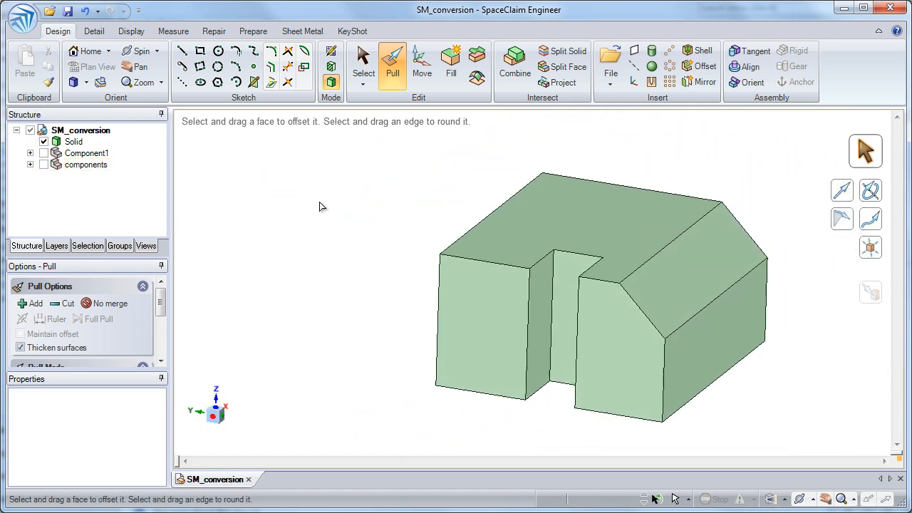
left_click(506, 301)
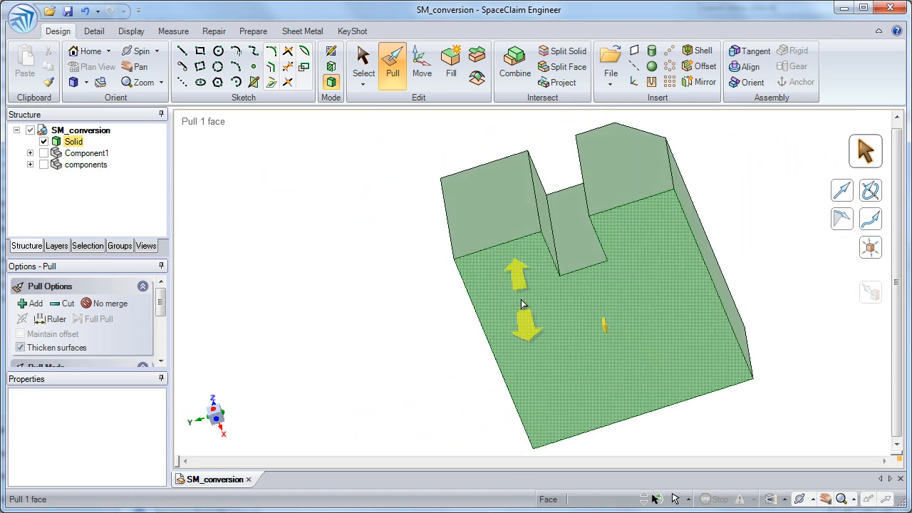
left_click(554, 314)
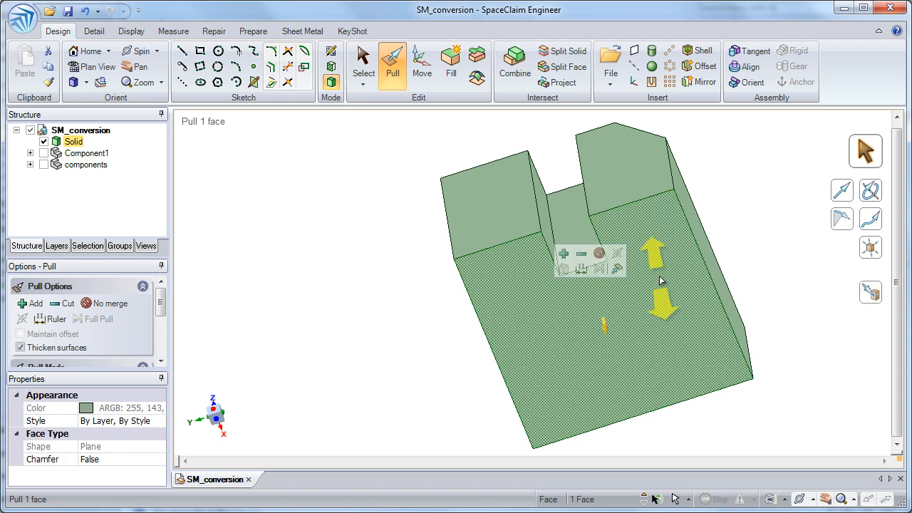
left_click(700, 53)
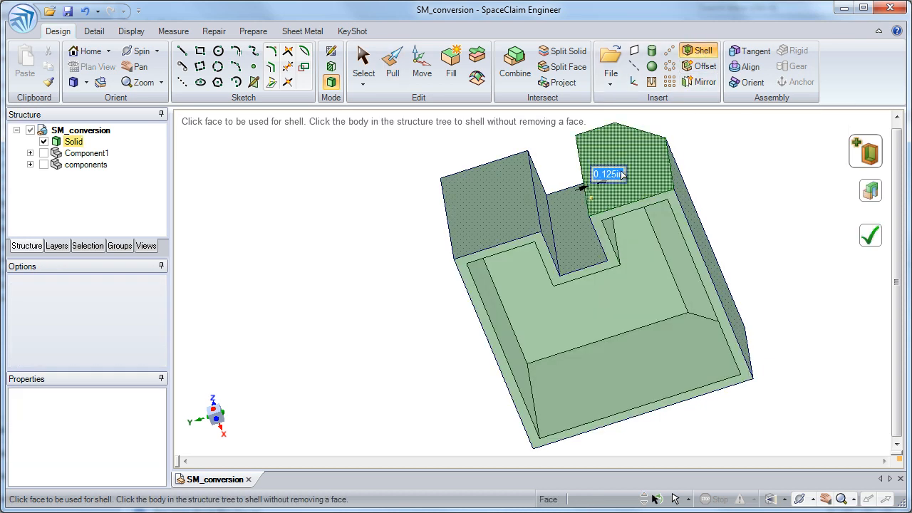
type(".0")
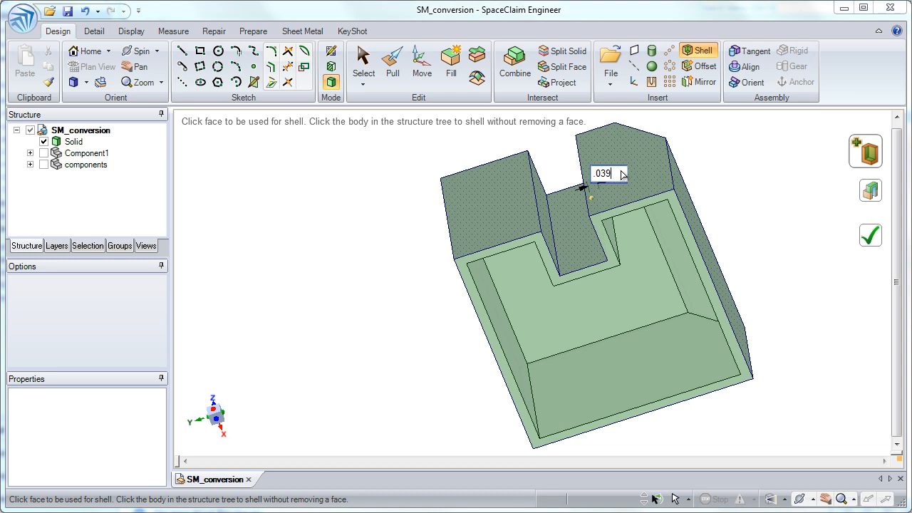
type("39")
key("Return")
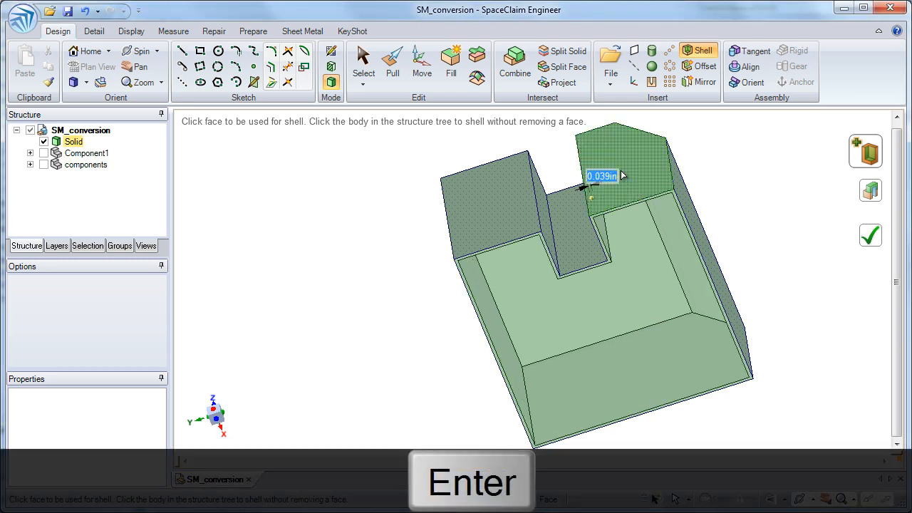
left_click(873, 241)
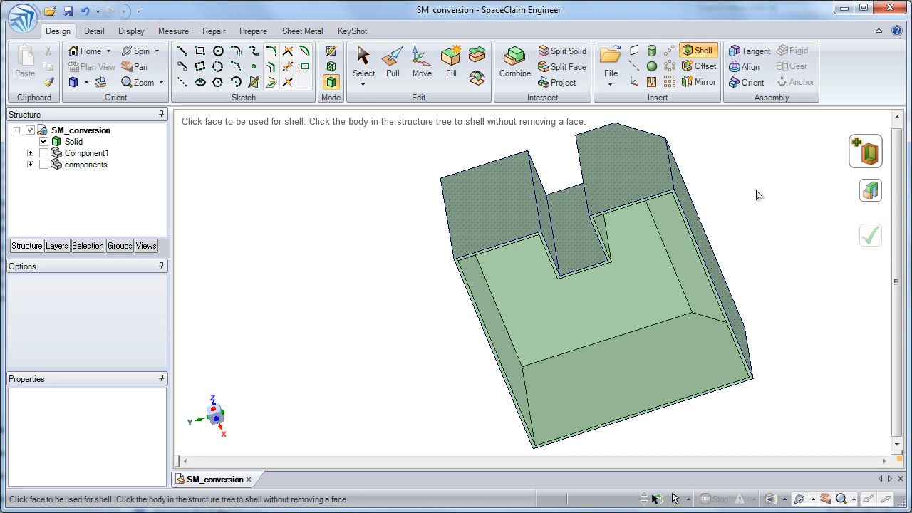
Convert the shelled solid into a sheet metal part using its top face as the reference.
key("v")
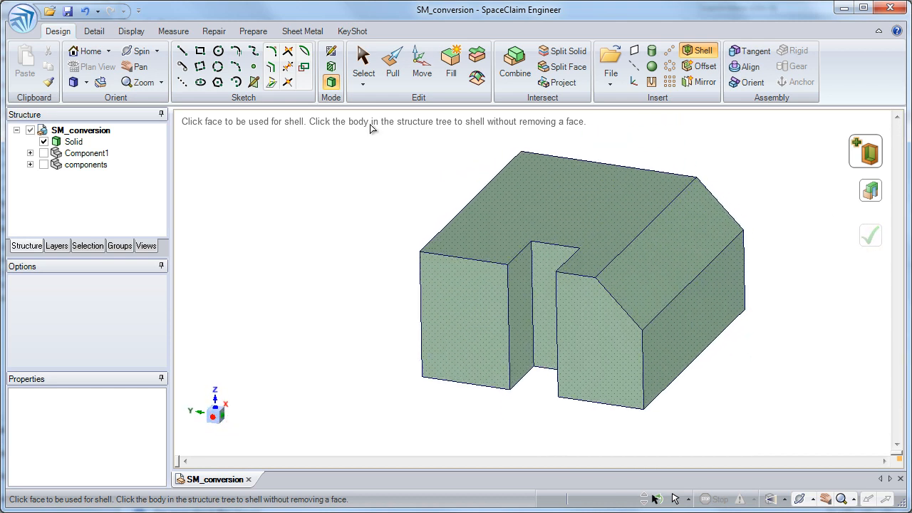
left_click(303, 32)
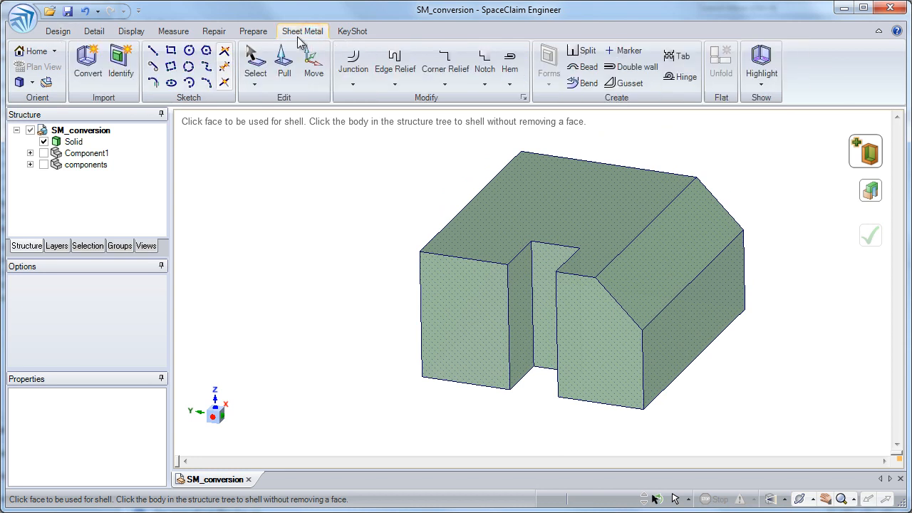
left_click(87, 68)
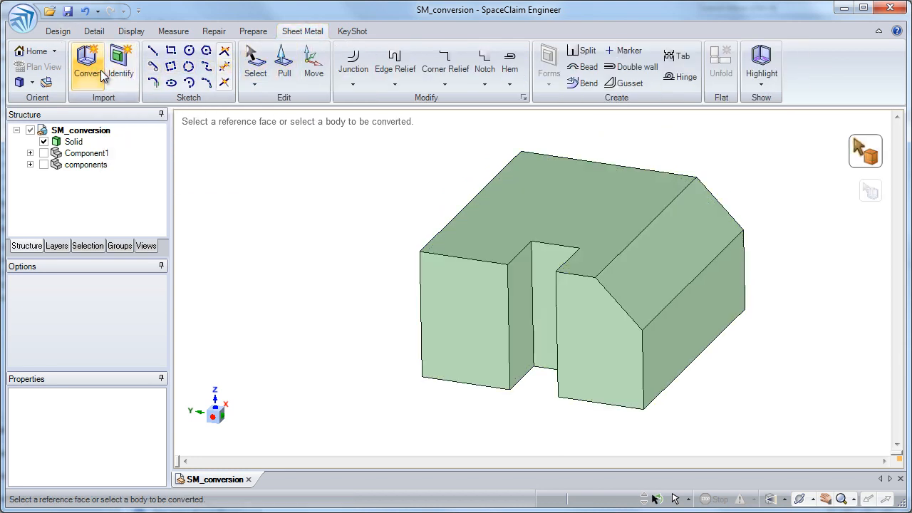
left_click(533, 236)
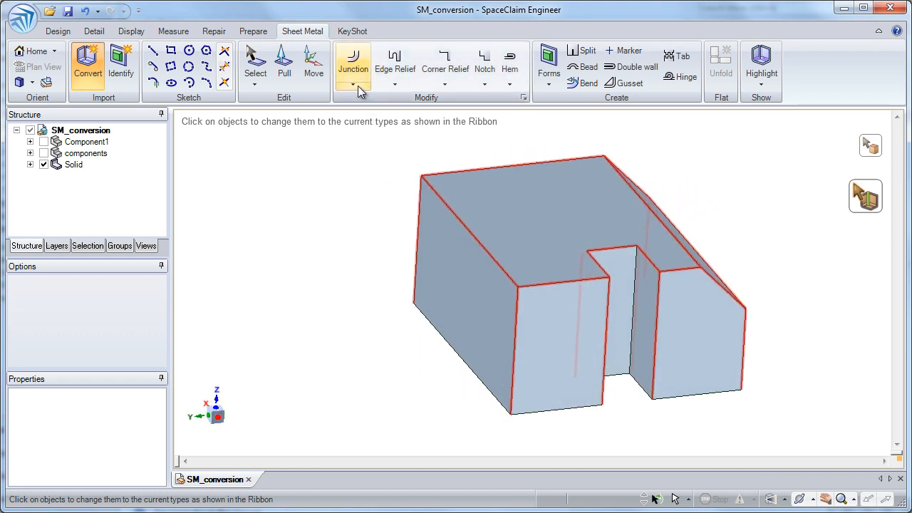
Change the long edges along the top and sloped faces and one inner vertical notch edge into bend junctions.
left_click(353, 63)
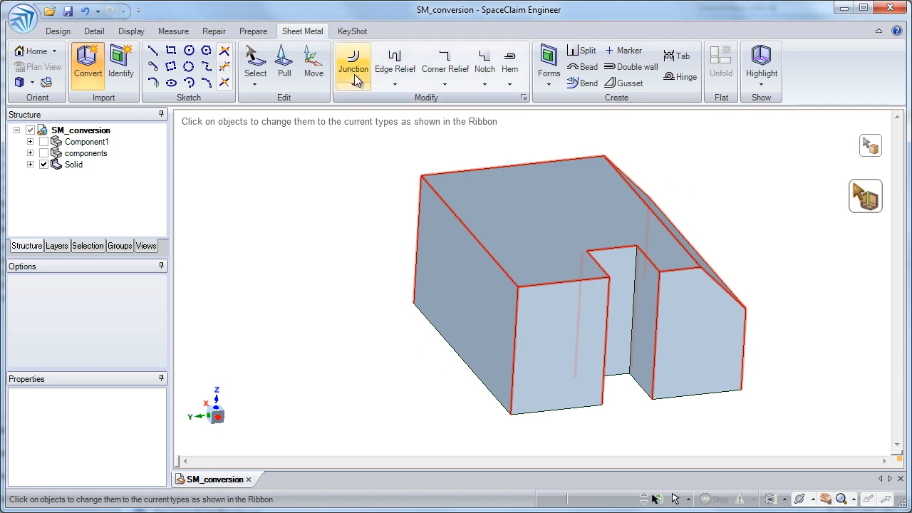
left_click(453, 212)
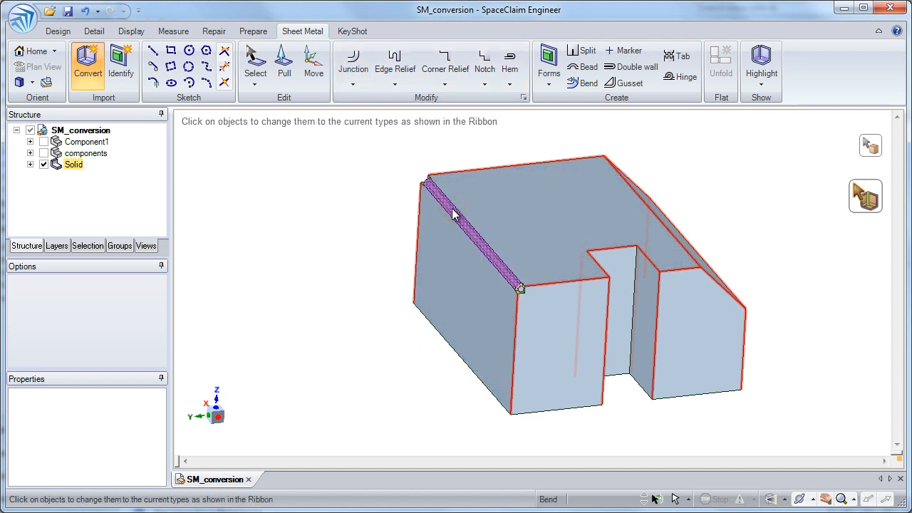
middle_click_drag(540, 218, 627, 230)
left_click(629, 225)
left_click(688, 277)
left_click(514, 271)
middle_click_drag(627, 191, 634, 193)
left_click(652, 255)
middle_click_drag(652, 254, 563, 289)
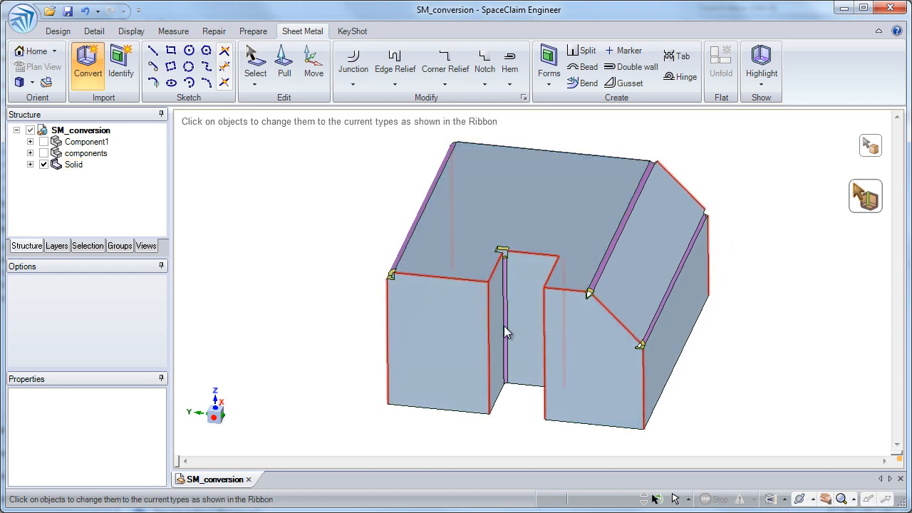
Change the two outer vertical corners of the notched wall and the notch's two outer vertical edges into bends.
left_click(389, 323)
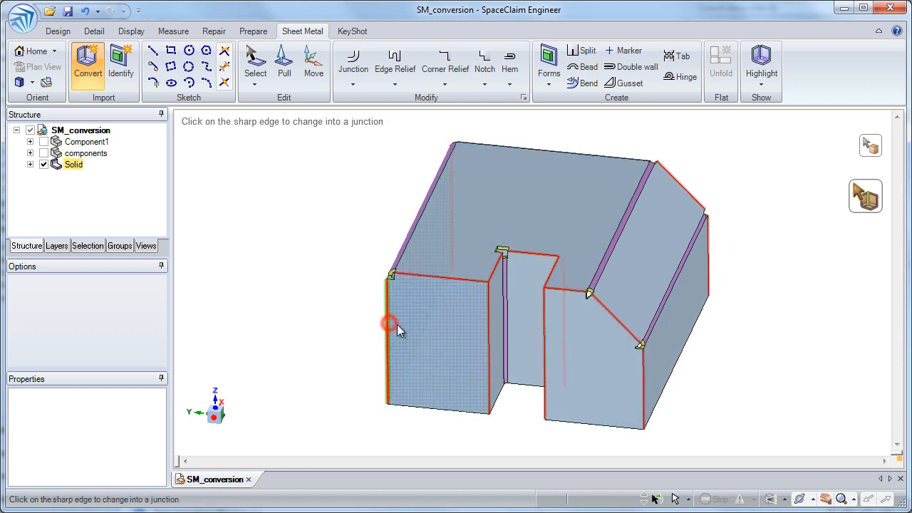
left_click(489, 314)
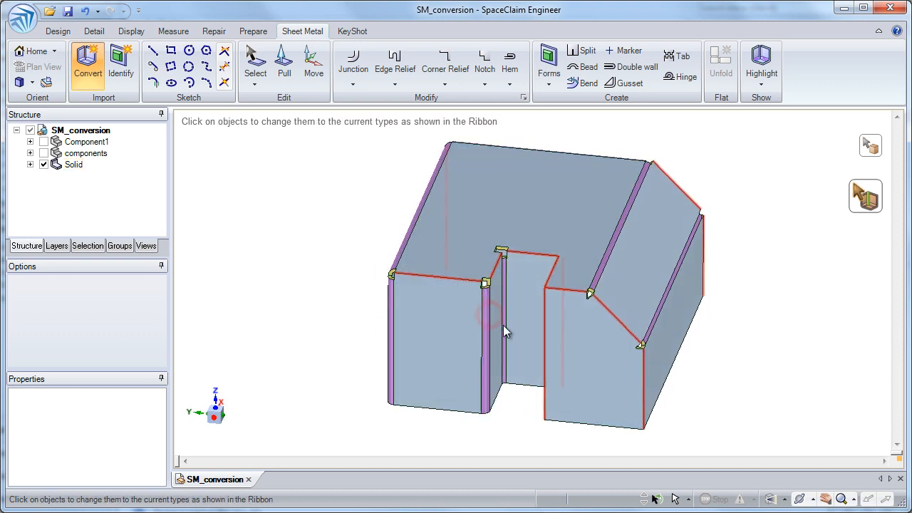
left_click(544, 327)
left_click(644, 373)
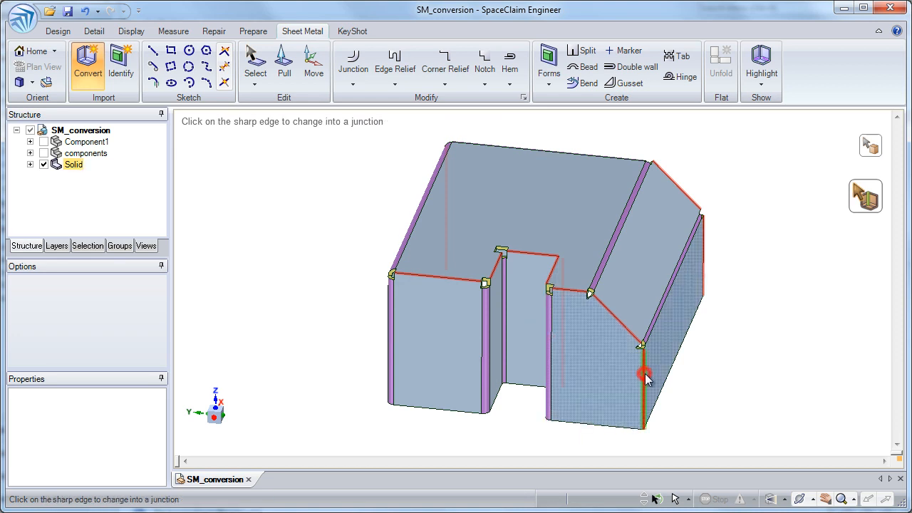
left_click(352, 84)
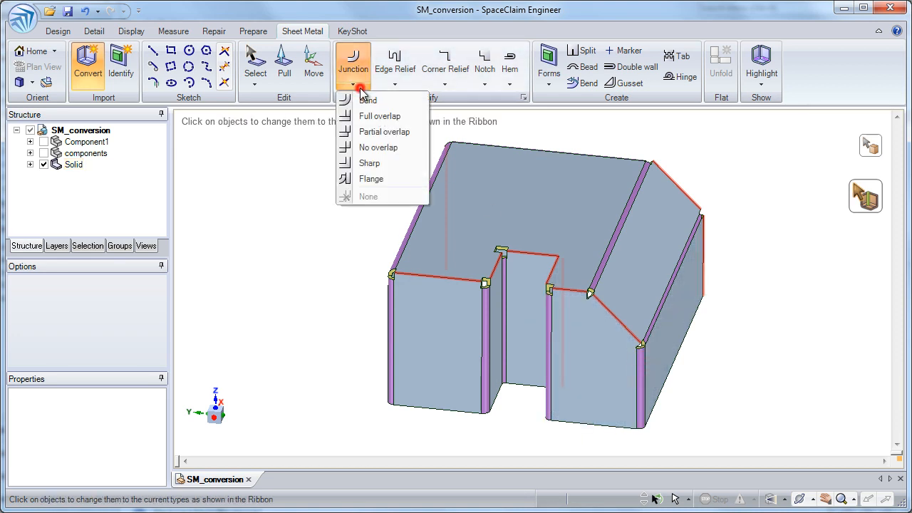
left_click(379, 148)
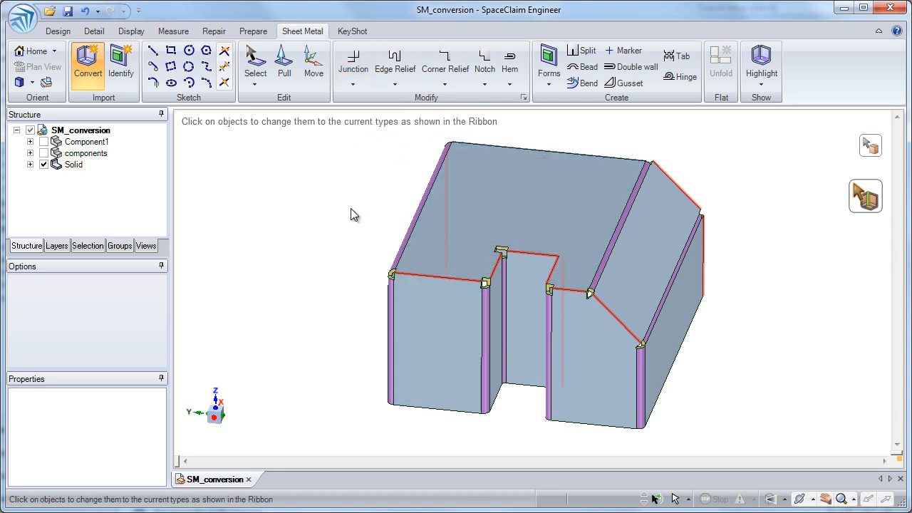
left_click(261, 77)
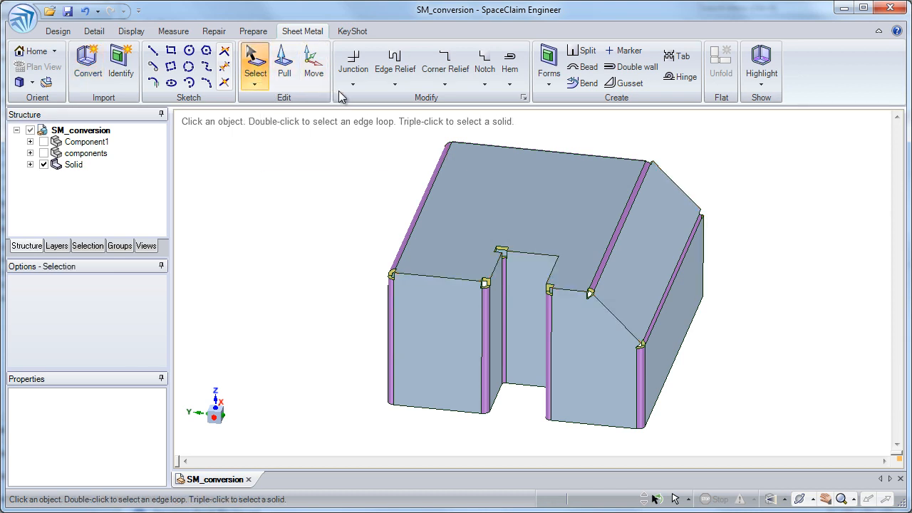
Find all hard sheet metal edges of the Solid body and assign them no-overlap junctions.
left_click(477, 207)
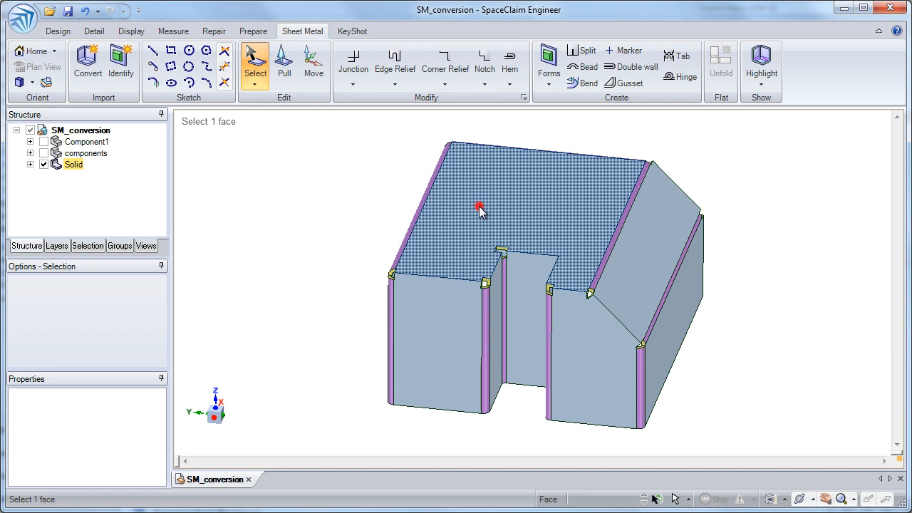
triple_click(478, 206)
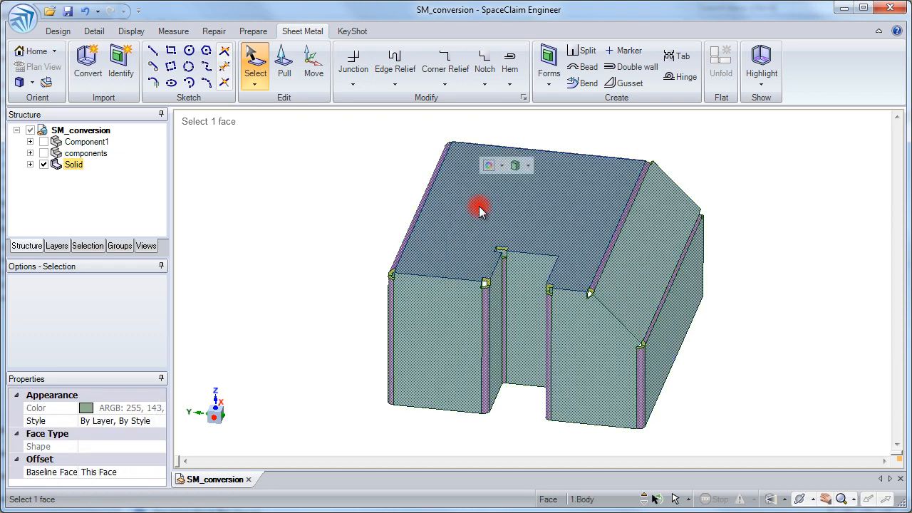
left_click(30, 164)
left_click(87, 176)
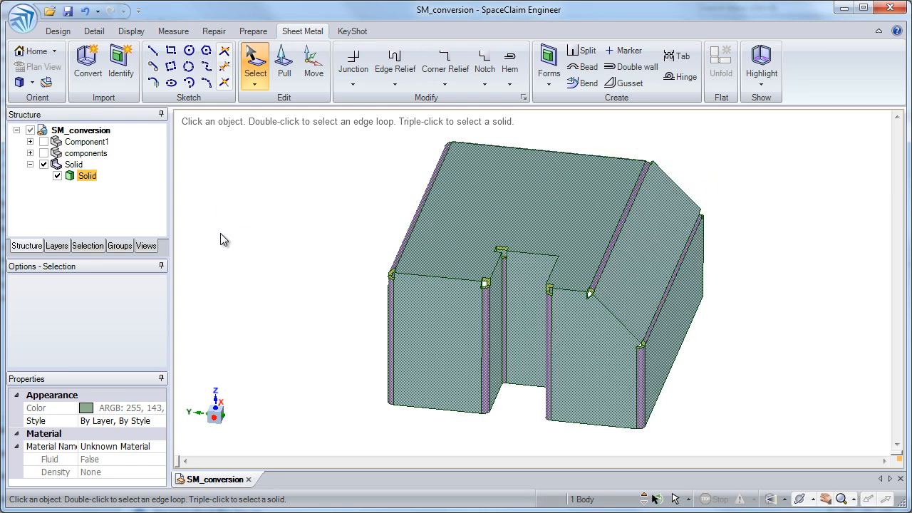
left_click(98, 250)
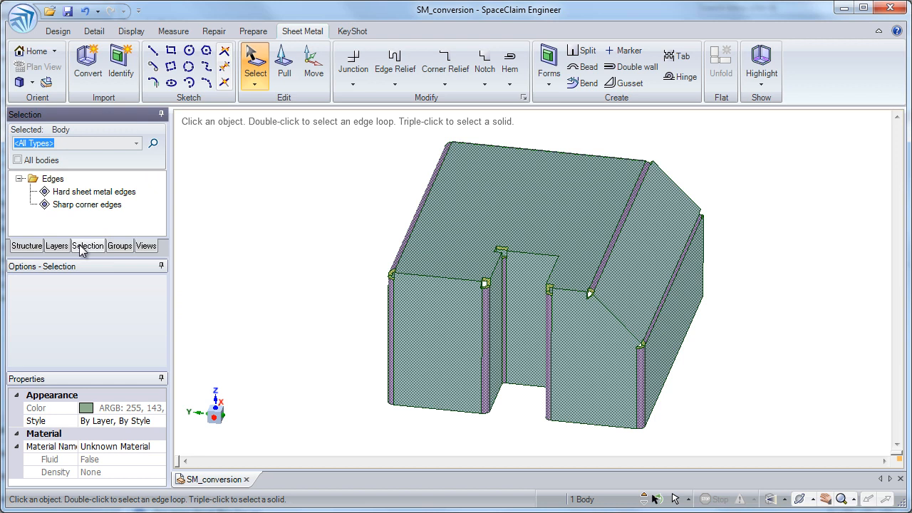
left_click(84, 193)
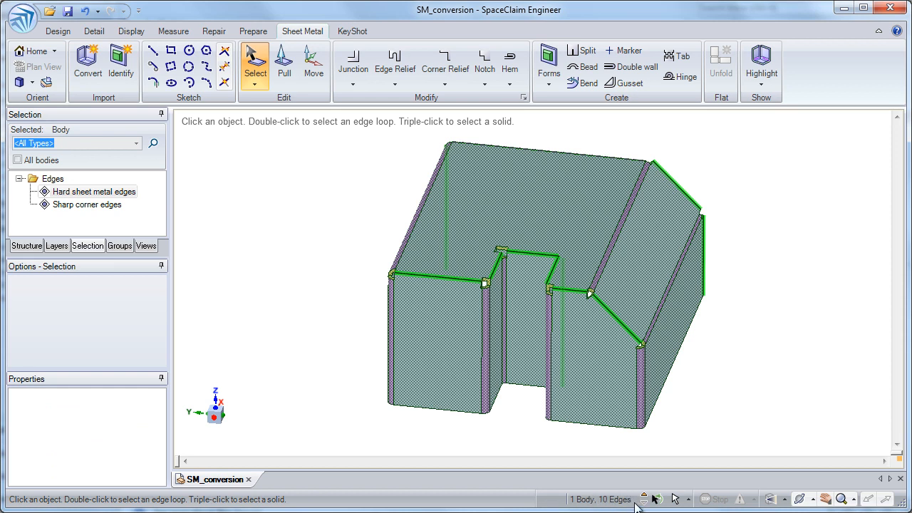
left_click(352, 80)
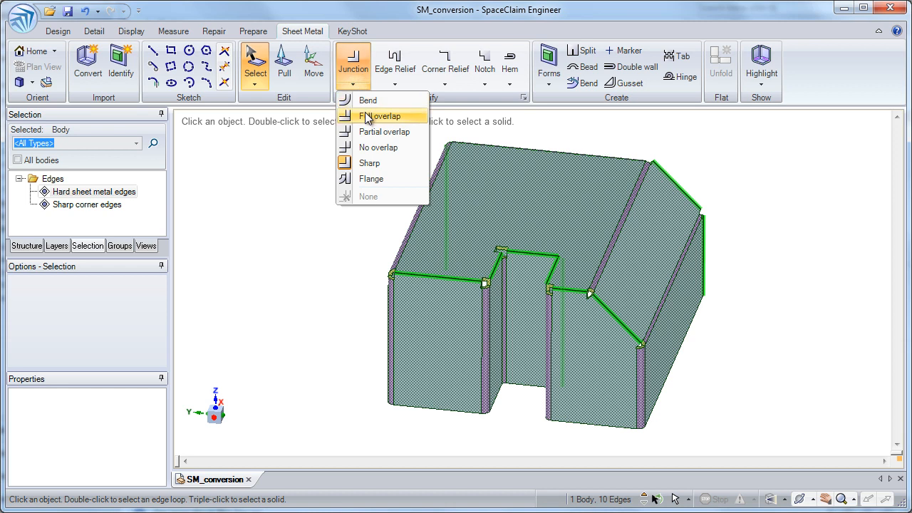
left_click(380, 147)
left_click(366, 157)
scroll(333, 173, "up", 2)
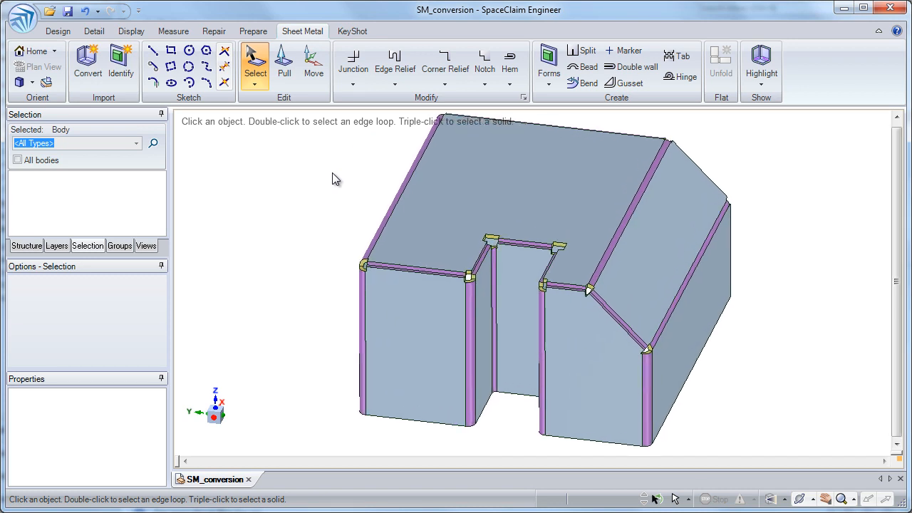
Unfold the sheet metal body using its top face as the reference, and close the flat pattern after viewing it.
left_click(34, 244)
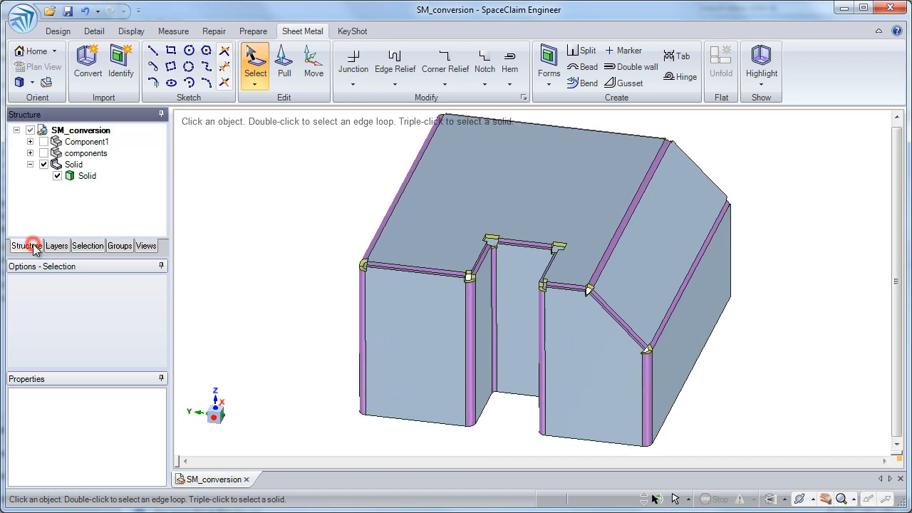
left_click(87, 176)
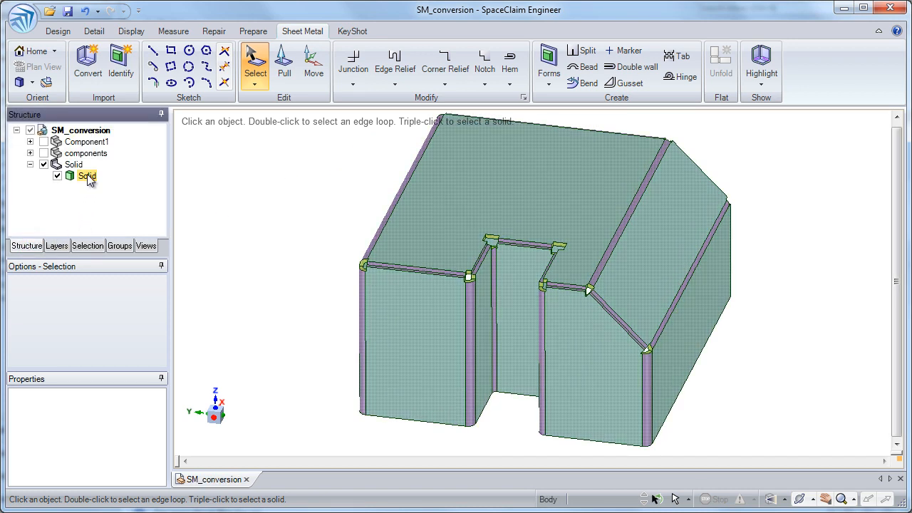
middle_click_drag(232, 180, 525, 193)
middle_click_drag(682, 178, 707, 197)
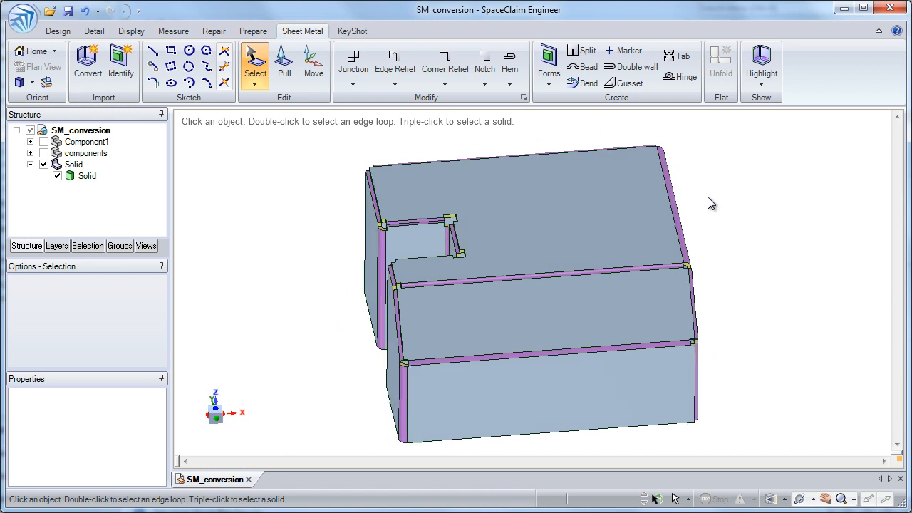
key("h")
left_click(568, 194)
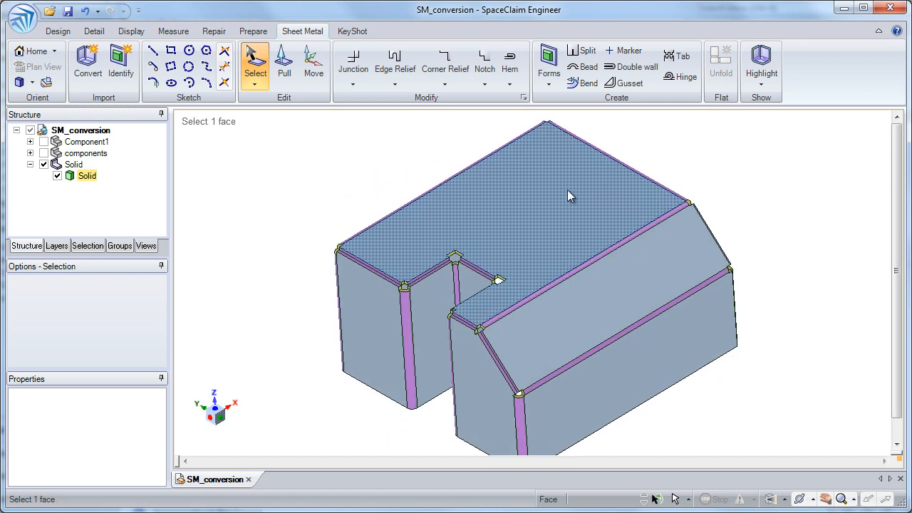
left_click(567, 189)
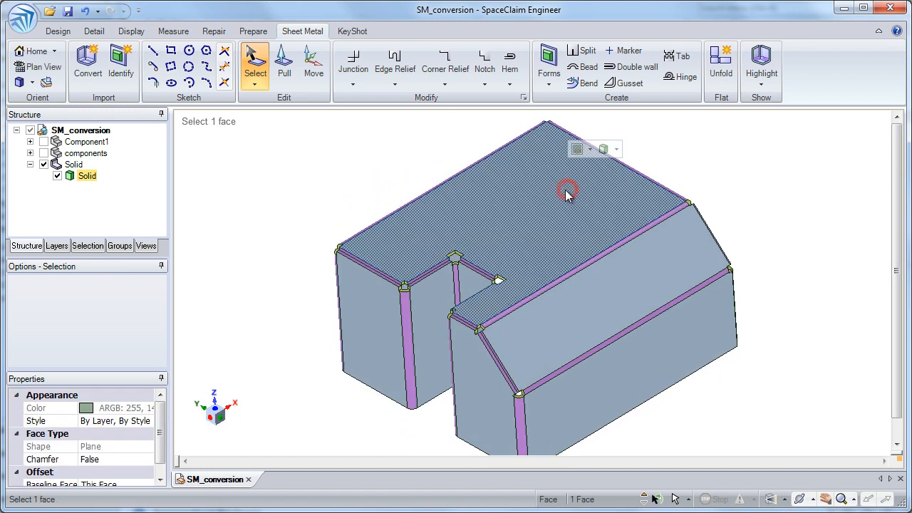
left_click(728, 67)
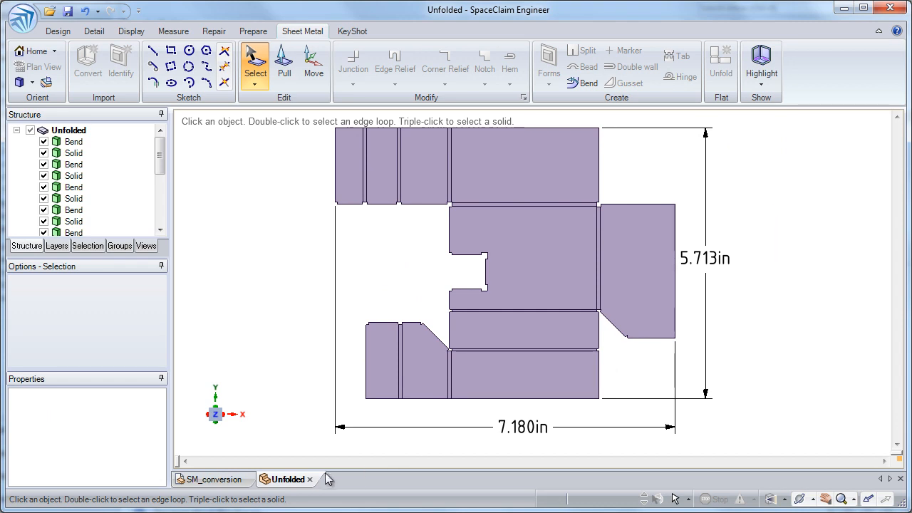
mouse_move(311, 483)
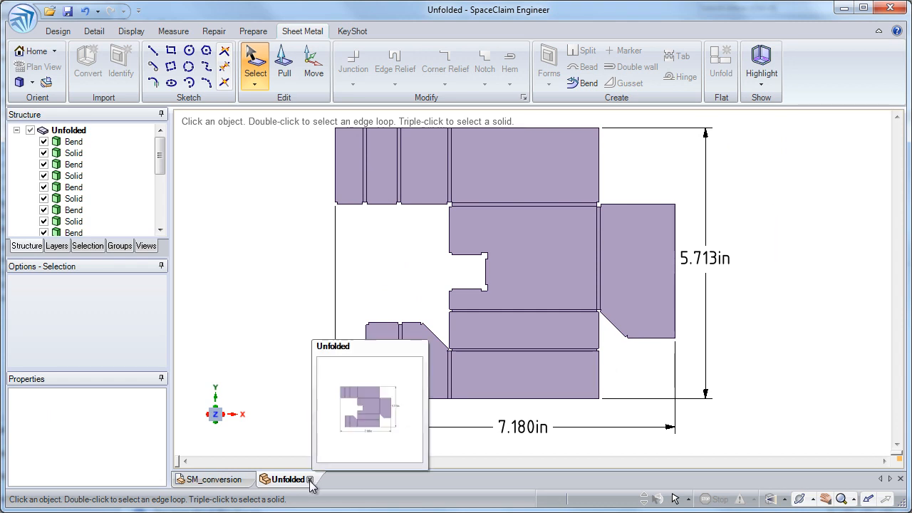
left_click(309, 479)
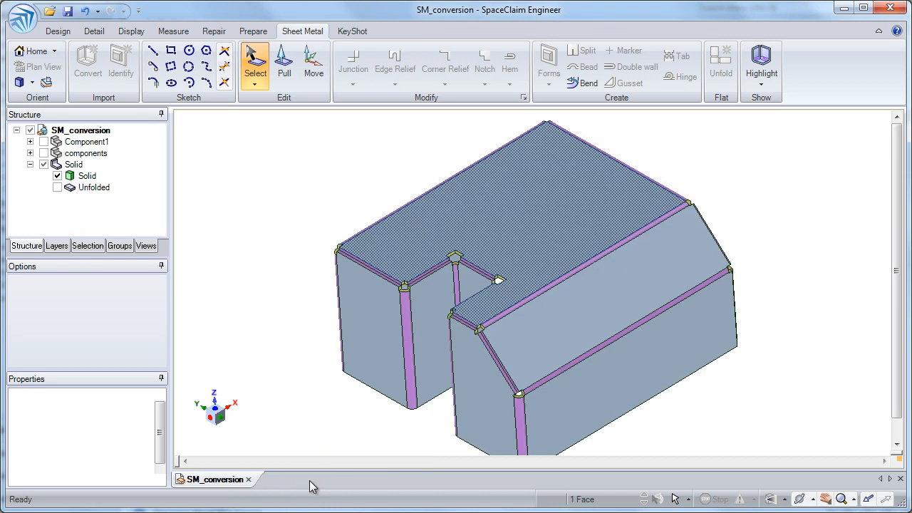
Change the notch's outer vertical bend nearest the sloped side to a no-overlap junction, and highlight each Solid body to check the split.
left_click(309, 308)
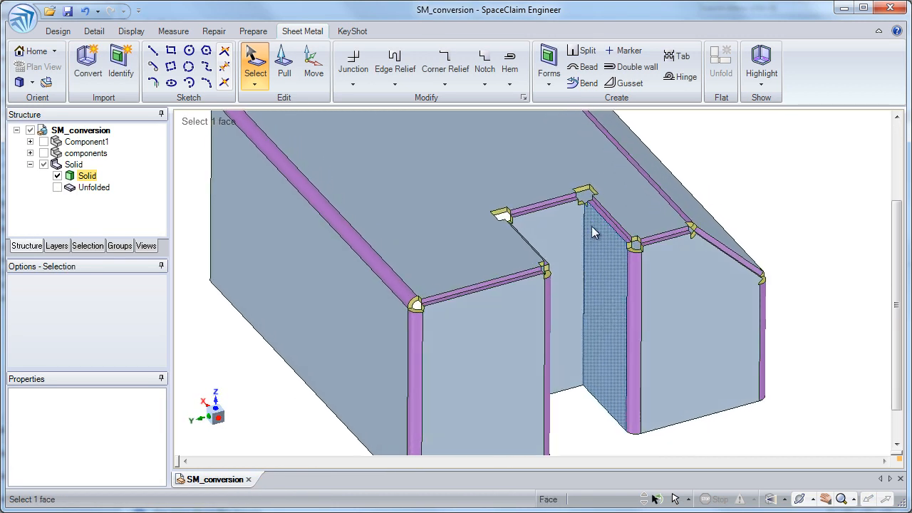
middle_click_drag(588, 212, 586, 248, "ctrl")
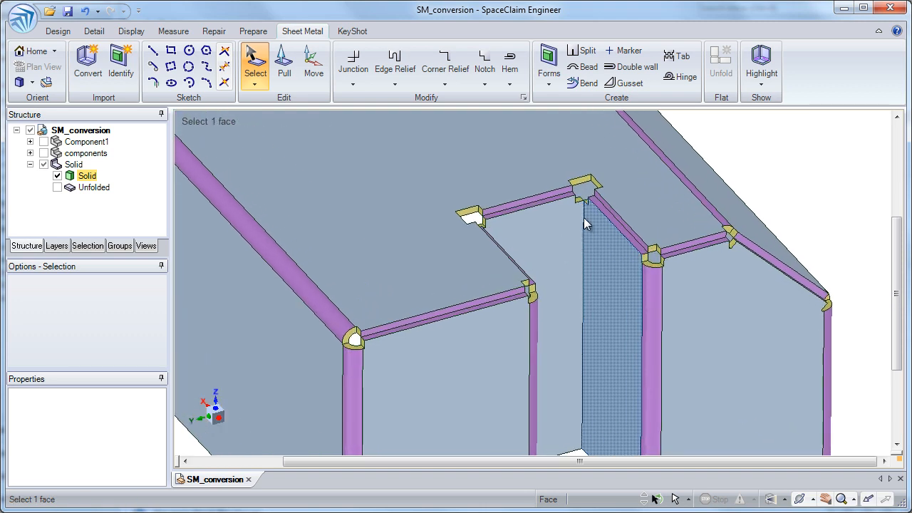
left_click(254, 67)
left_click(649, 291)
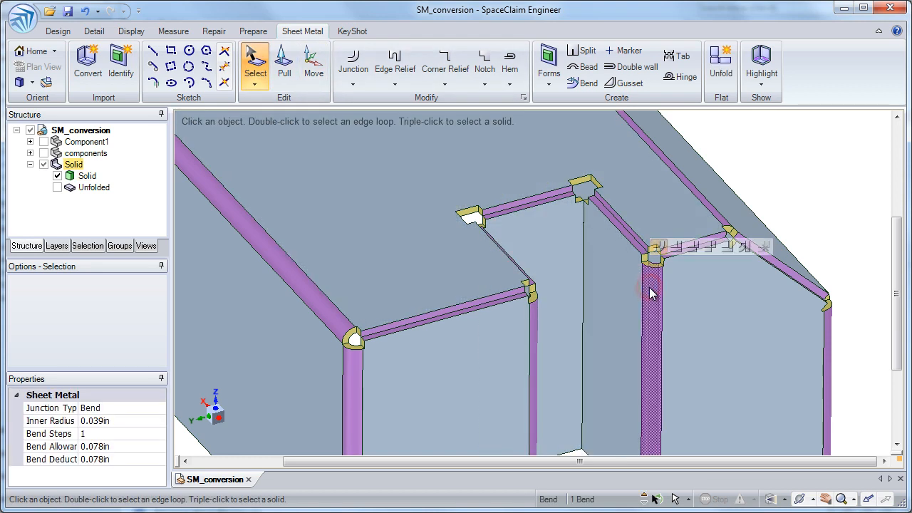
left_click(710, 248)
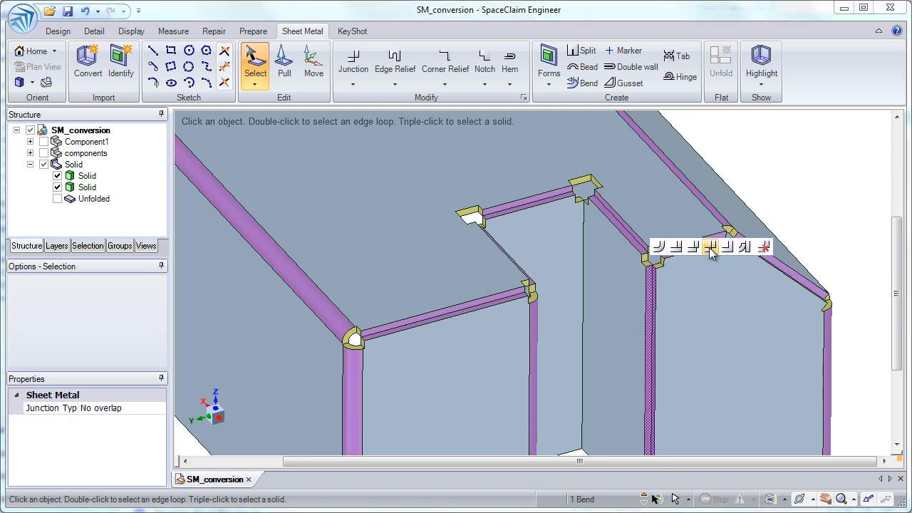
left_click(97, 179)
left_click(92, 187)
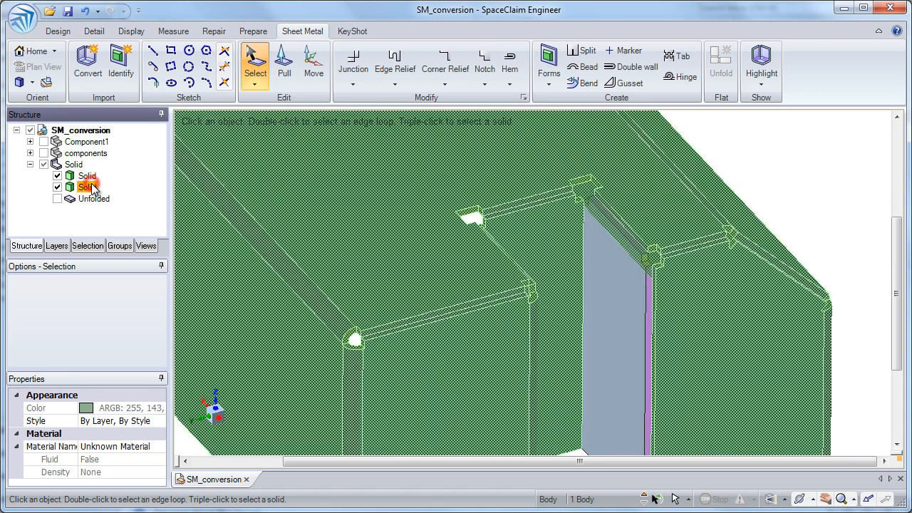
left_click(761, 154)
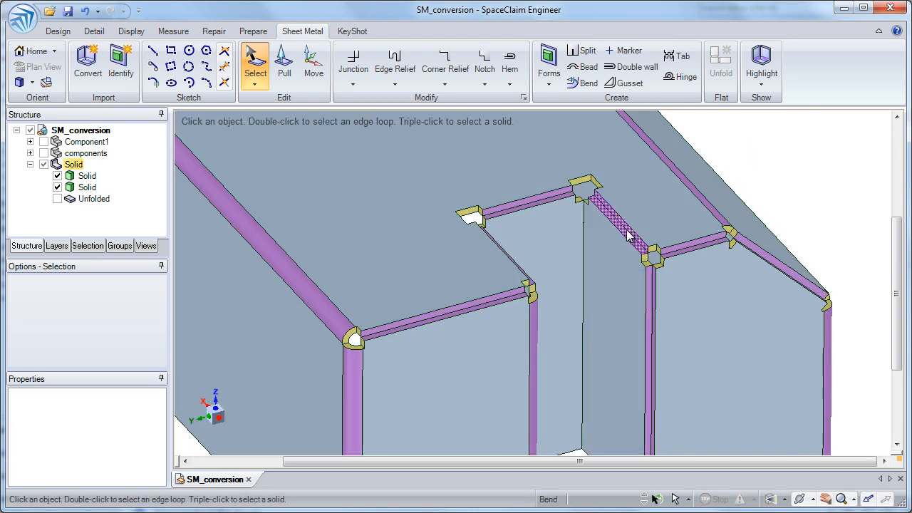
Change the junction between the top face and the notch's side wall nearest the sloped side to a bend.
left_click(627, 235)
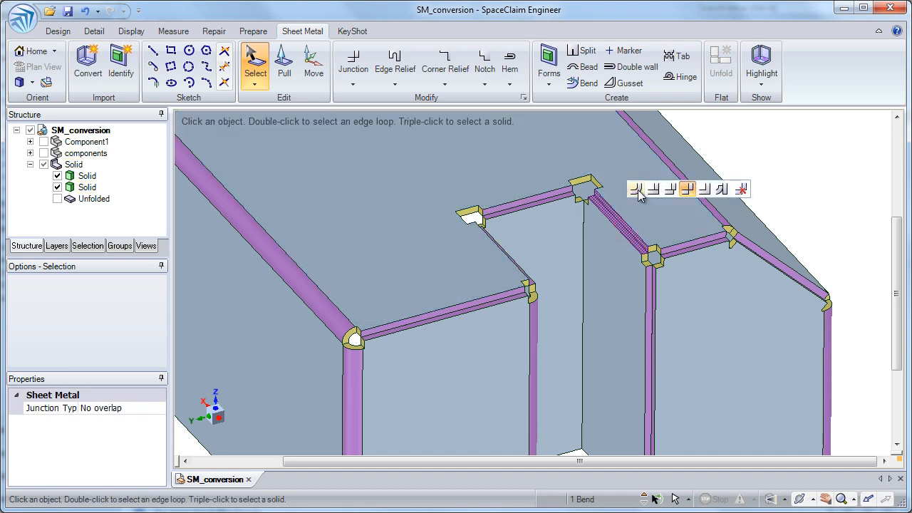
left_click(635, 189)
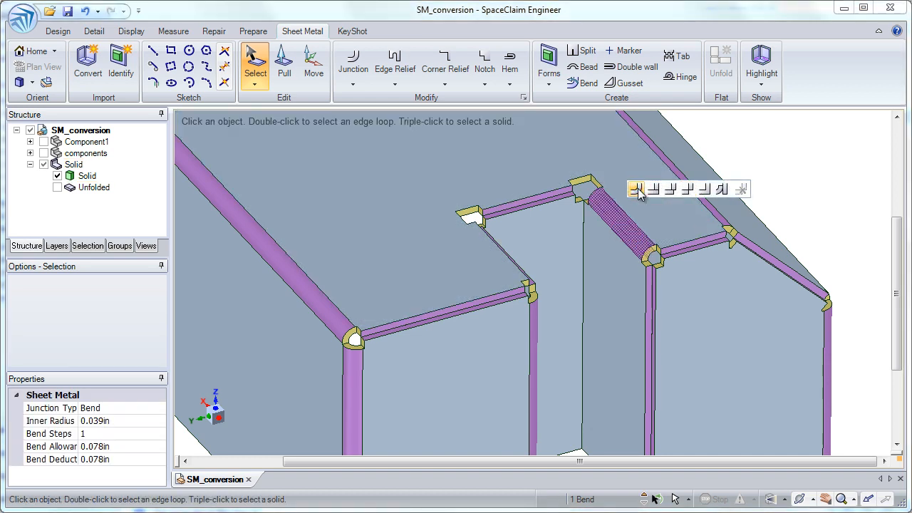
left_click(760, 154)
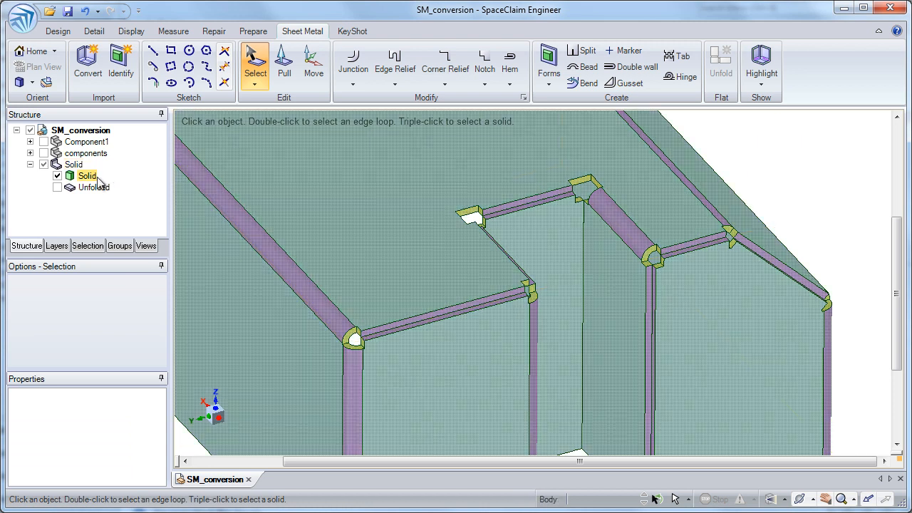
left_click(767, 149)
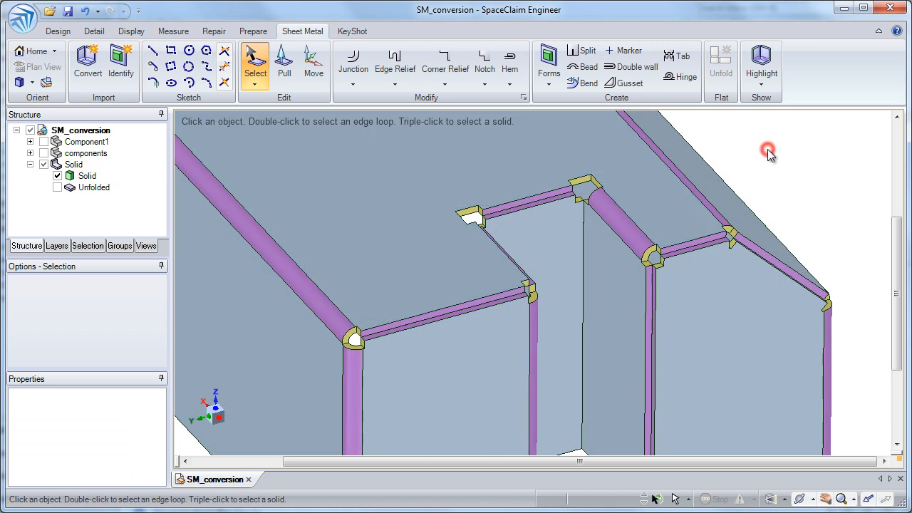
Unfold the modified body from its top face to check the flat pattern for overlaps, and close the pattern.
left_click(601, 170)
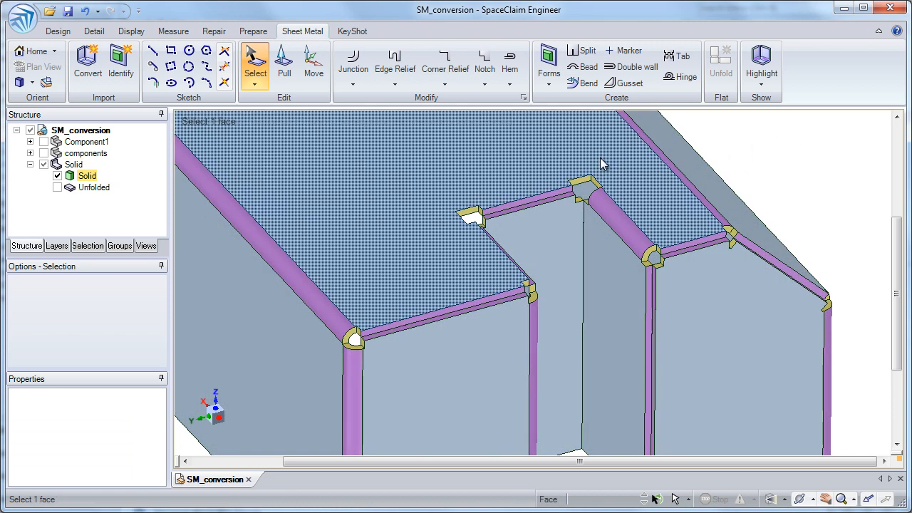
left_click(600, 163)
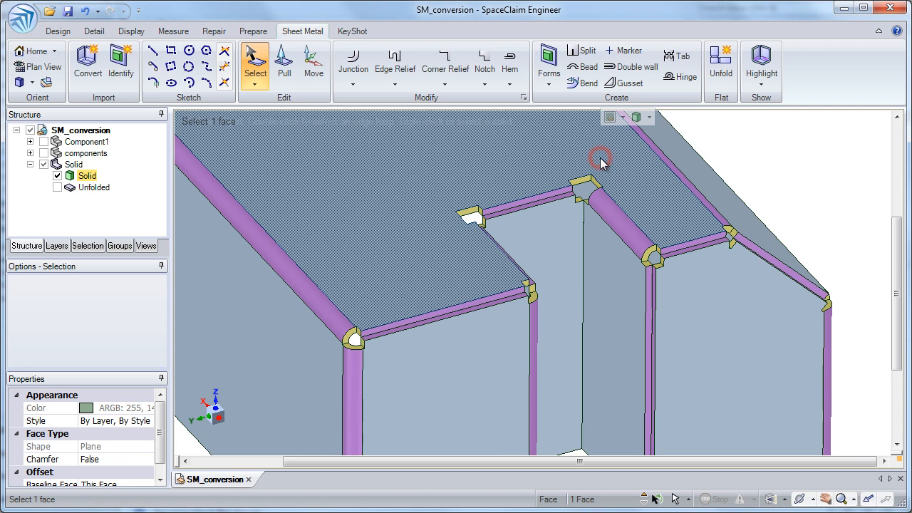
left_click(729, 88)
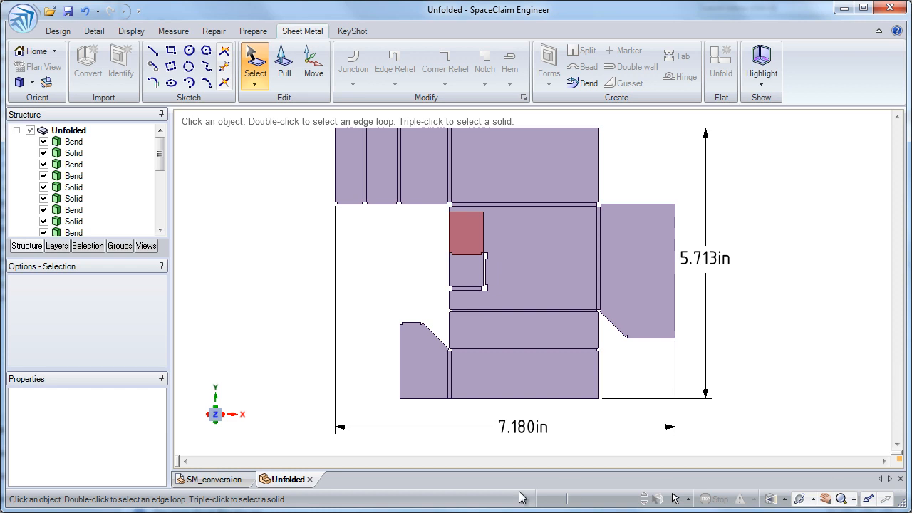
left_click(900, 479)
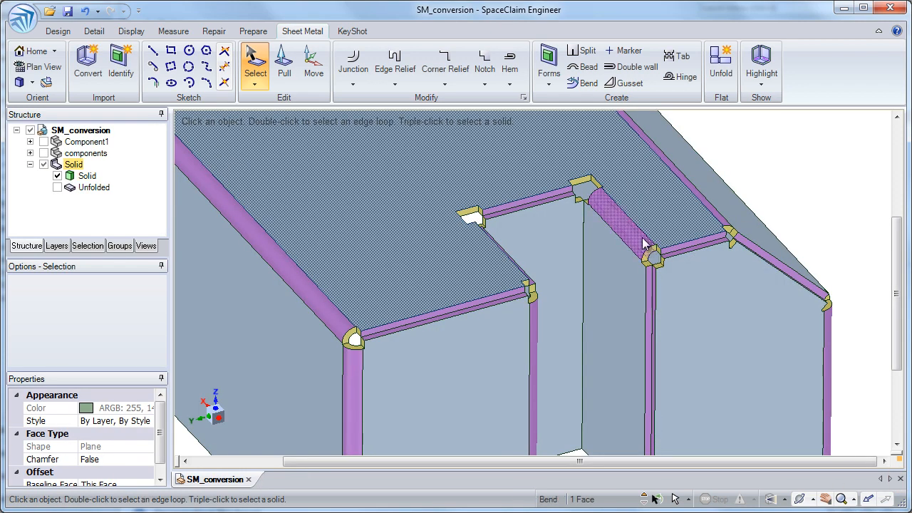
Change the notch's inner vertical corner nearest the sloped side to a bend, and the adjoining top-face junction to no overlap.
left_click(585, 220)
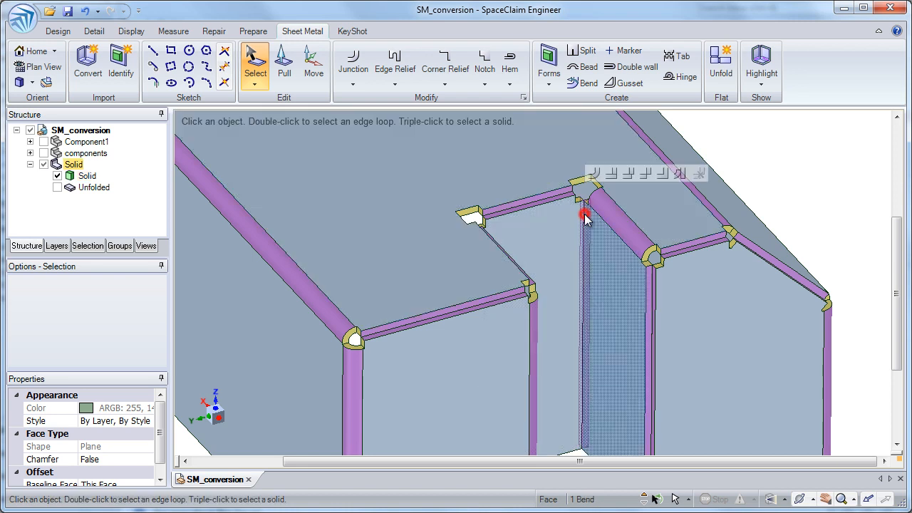
left_click(594, 174)
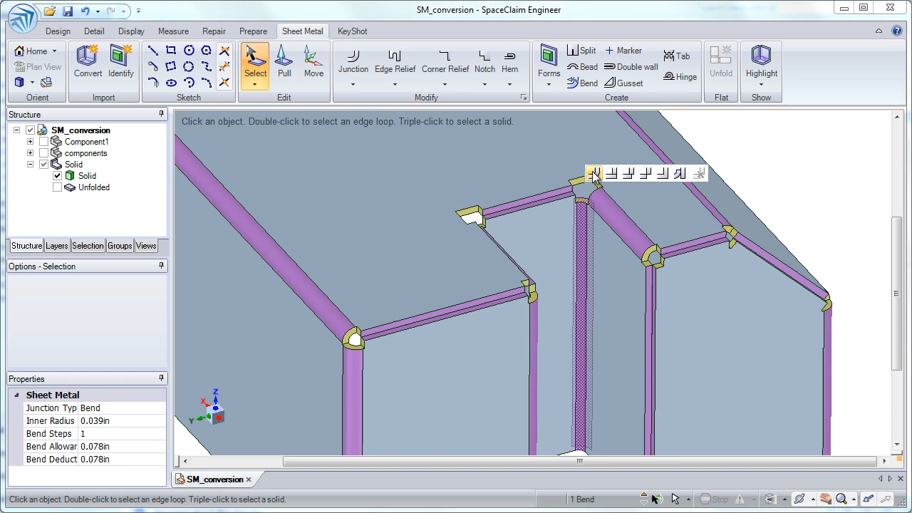
left_click(616, 214)
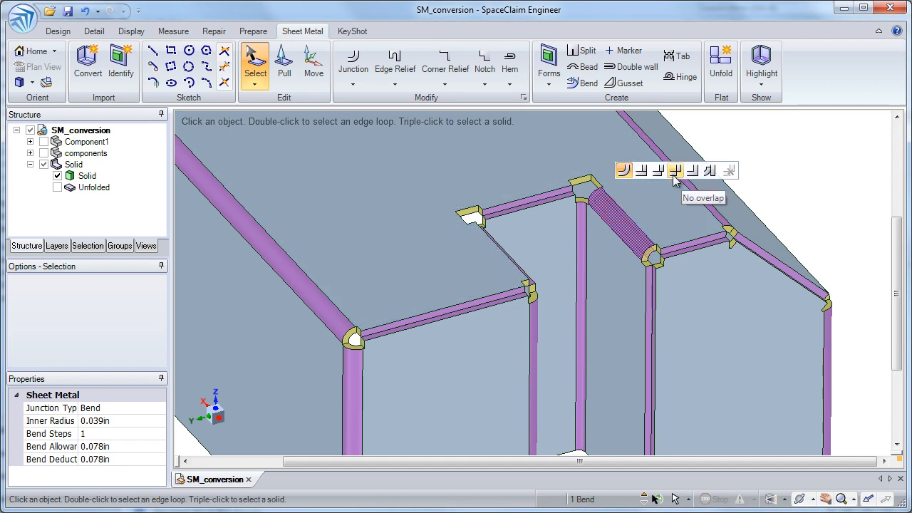
left_click(674, 171)
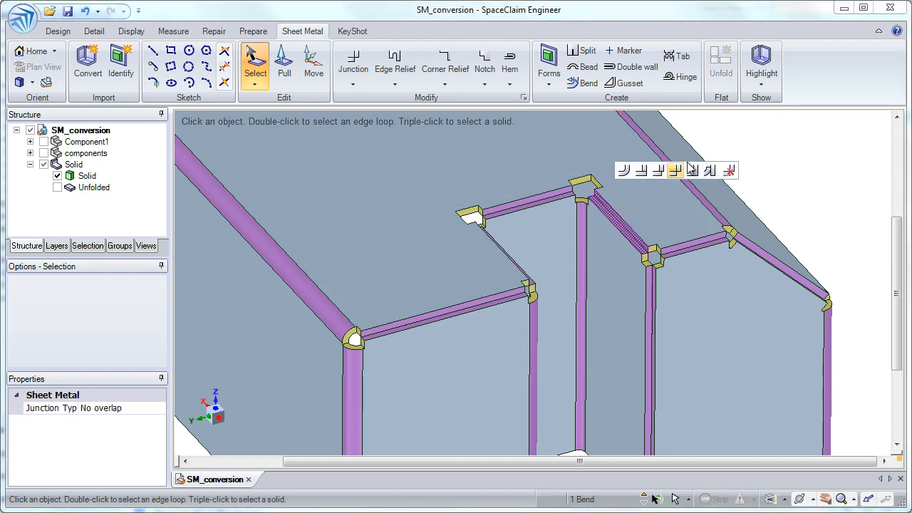
left_click(627, 173)
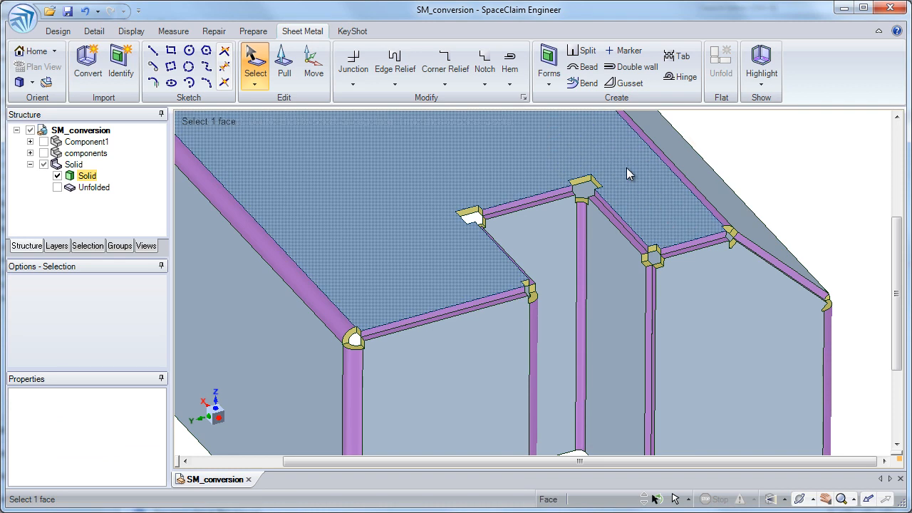
Unfold the body using the notch's side wall nearest the sloped side as the reference, and return to the SM_conversion model.
left_click(626, 168)
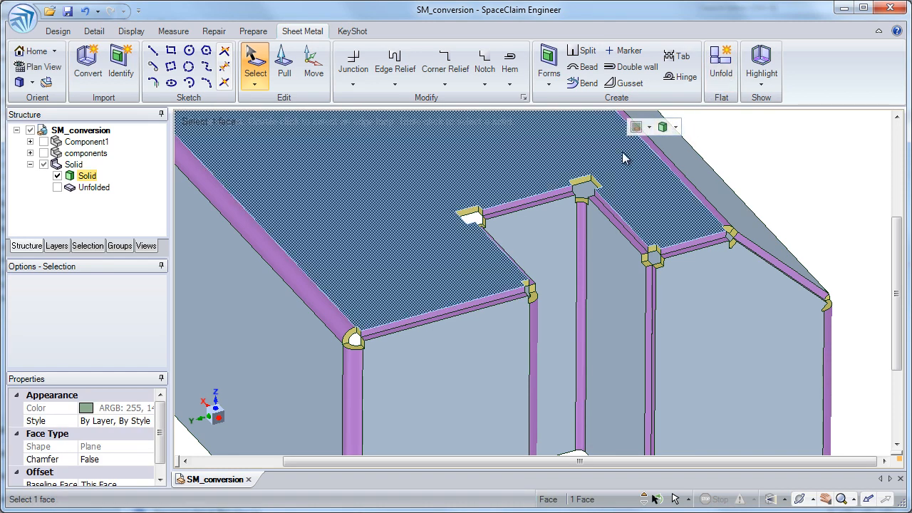
left_click(623, 312)
left_click(720, 63)
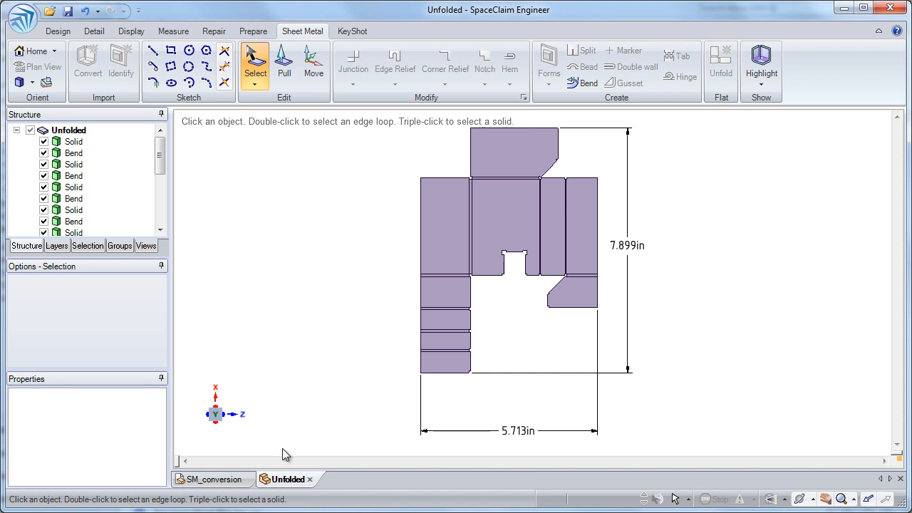
left_click(236, 479)
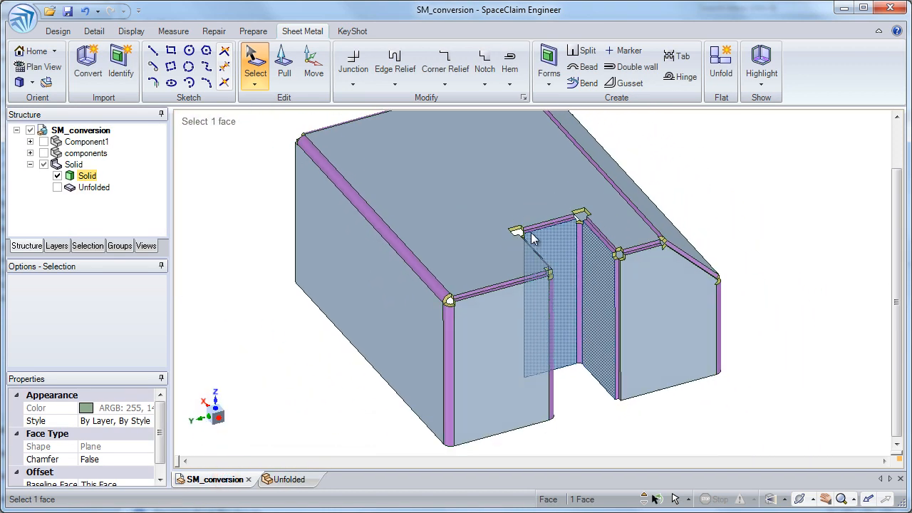
Show the components group and Component1 together with the sheet metal enclosure.
left_click(43, 142)
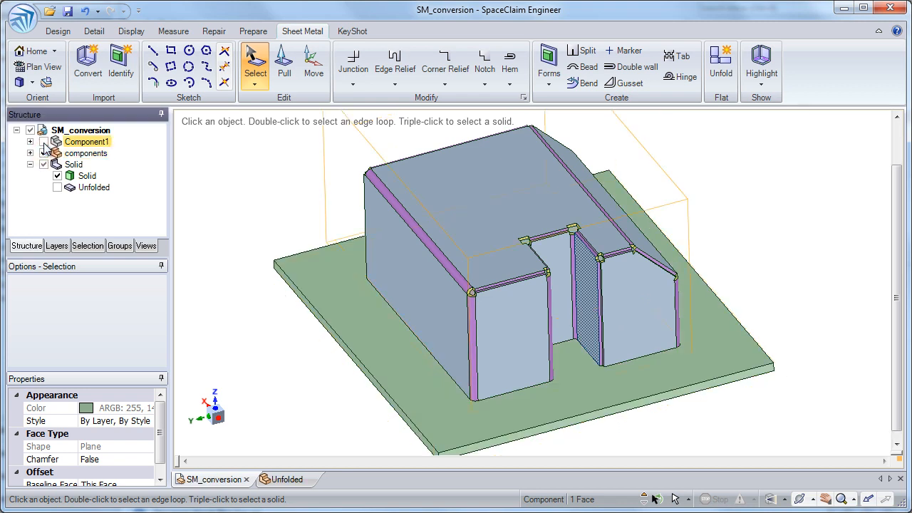
left_click(44, 143)
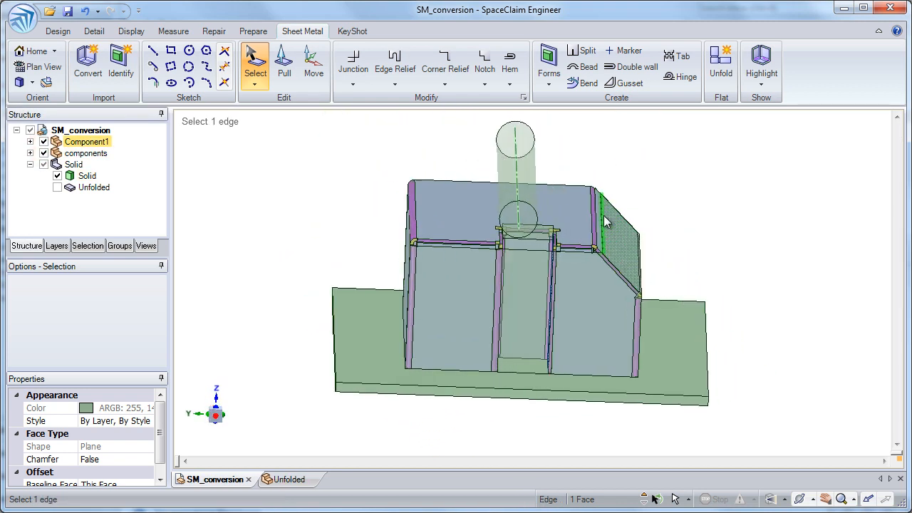